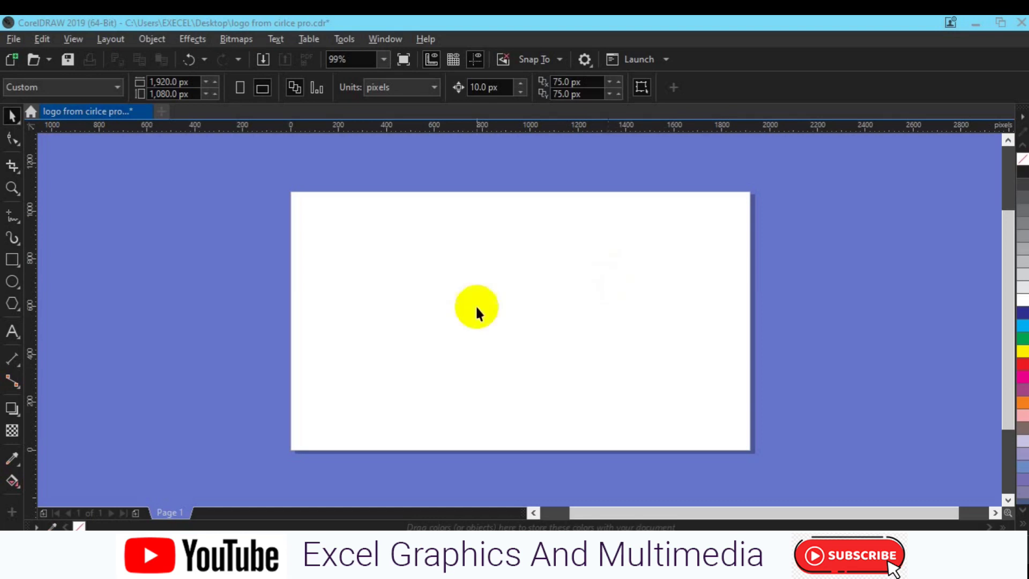
- Draw a small circle about 63 px in diameter and center it on the page
left_click(13, 282)
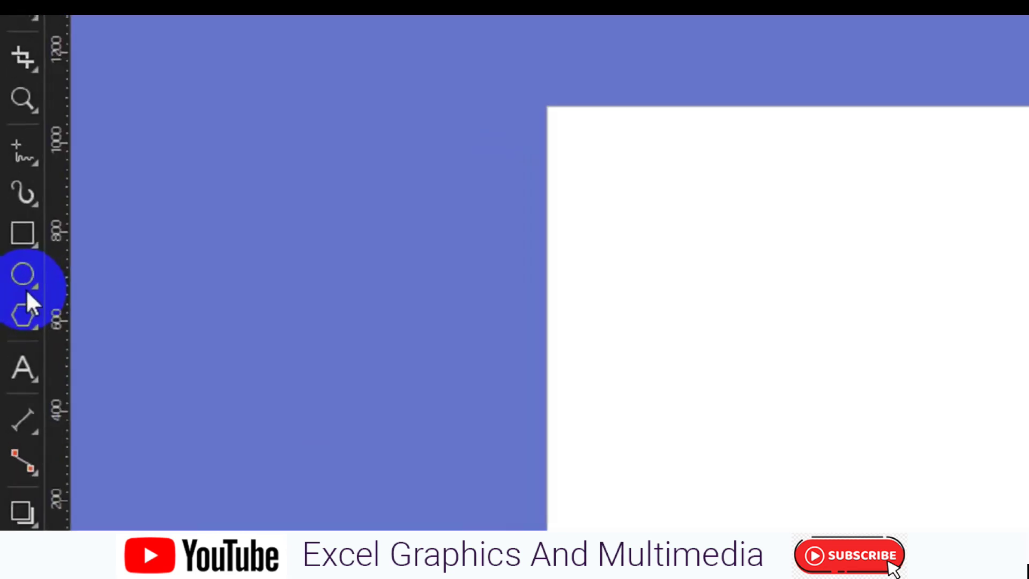
left_click(21, 276)
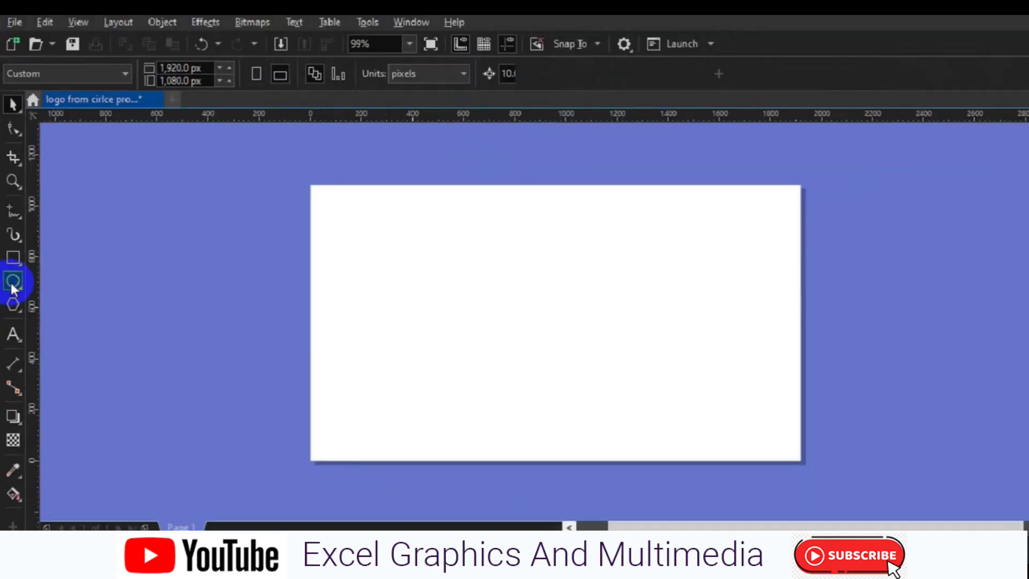
left_click(532, 324)
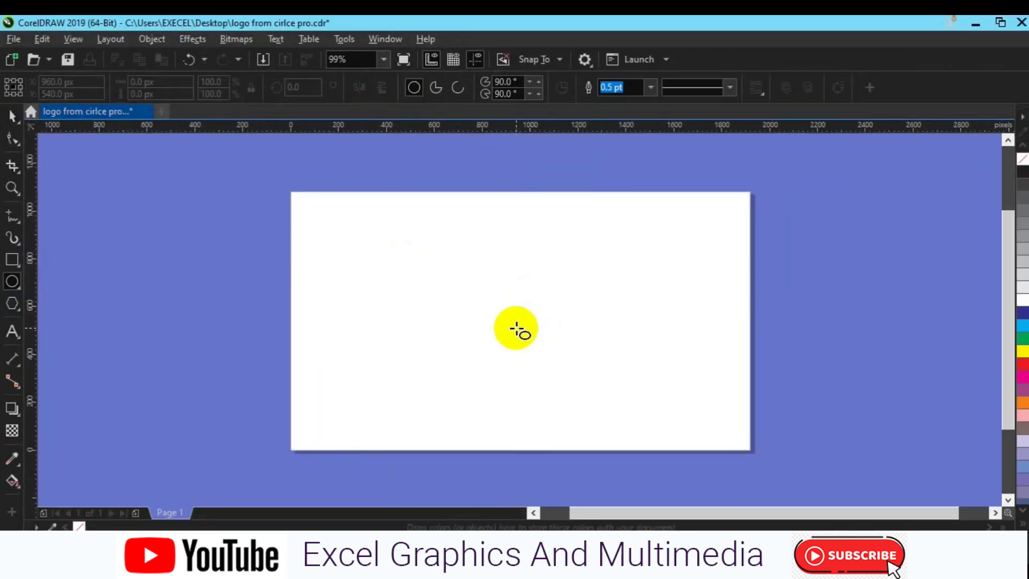
left_click_drag(527, 339, 529, 342)
key("space")
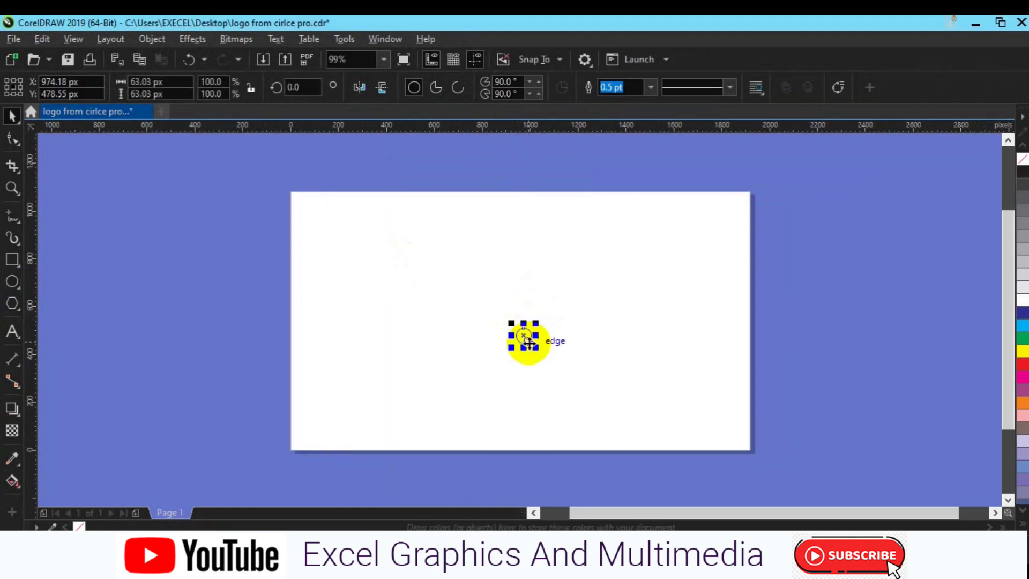
key("p")
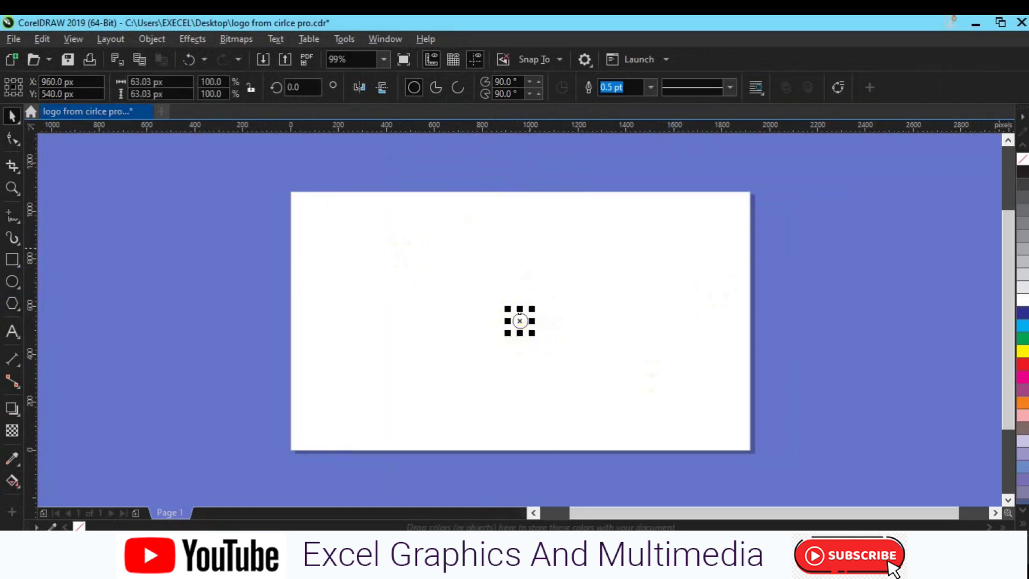
- Fill the circle with black and remove its outline
left_click(1023, 171)
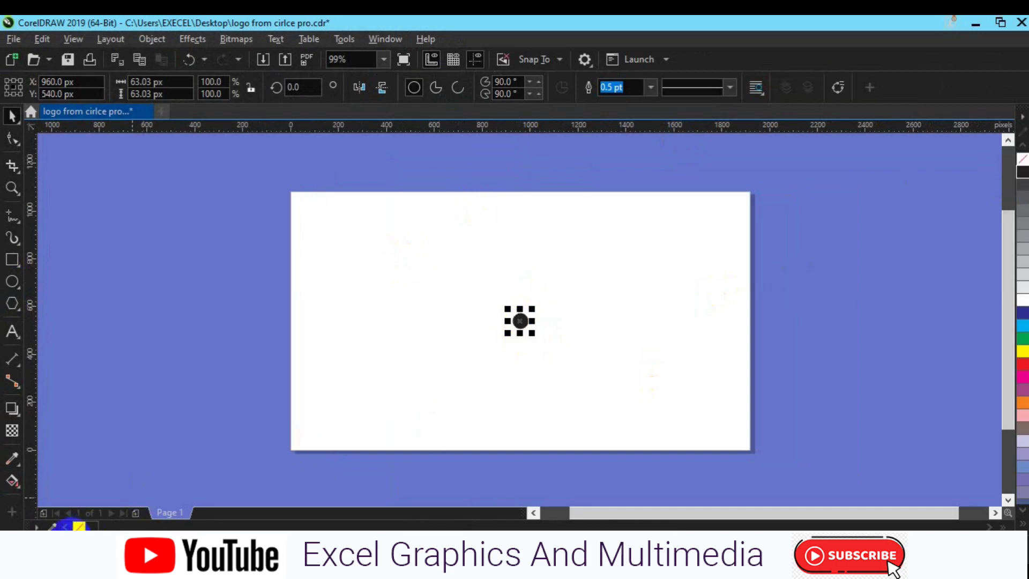
left_click(79, 528)
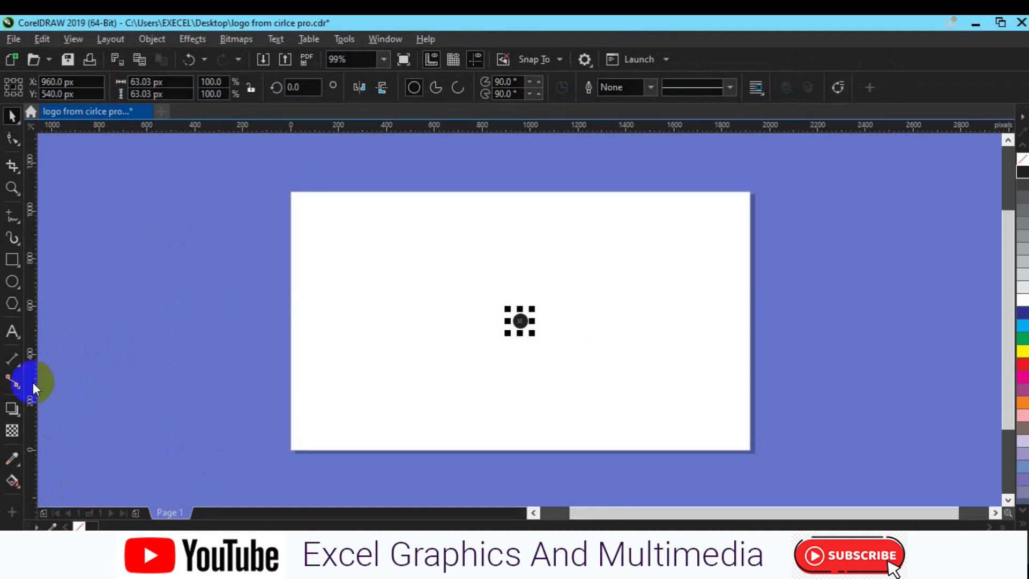
- Add a vertical and a horizontal guideline crossing at the circle's center in the middle of the page
left_click_drag(102, 400, 519, 355)
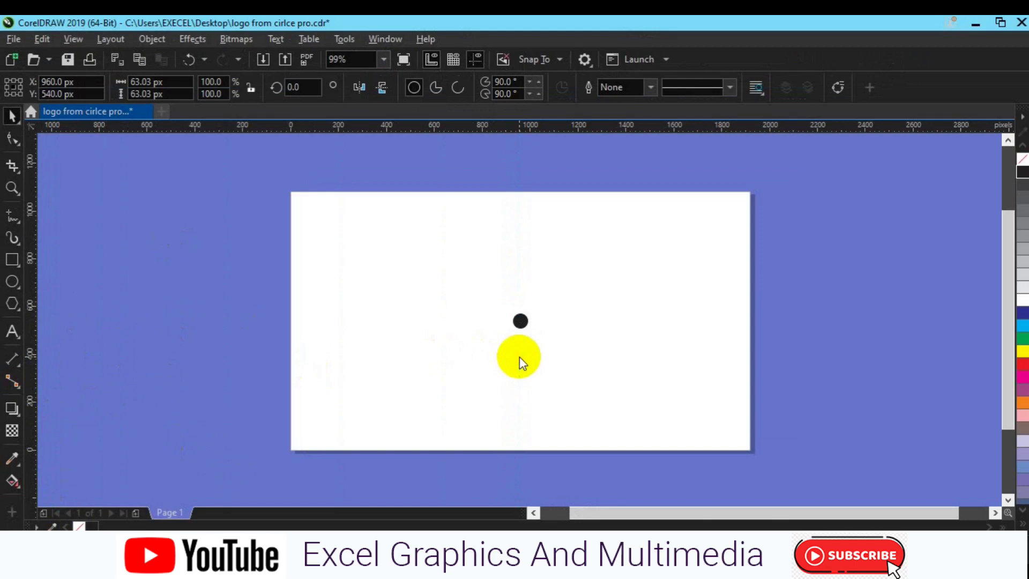
left_click(523, 321)
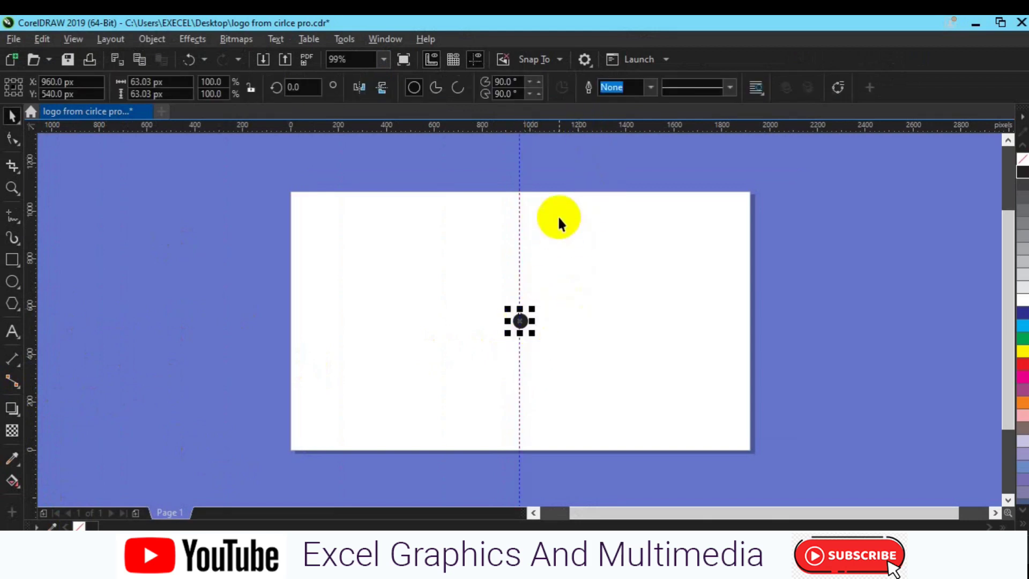
left_click_drag(536, 126, 568, 323)
left_click(567, 322)
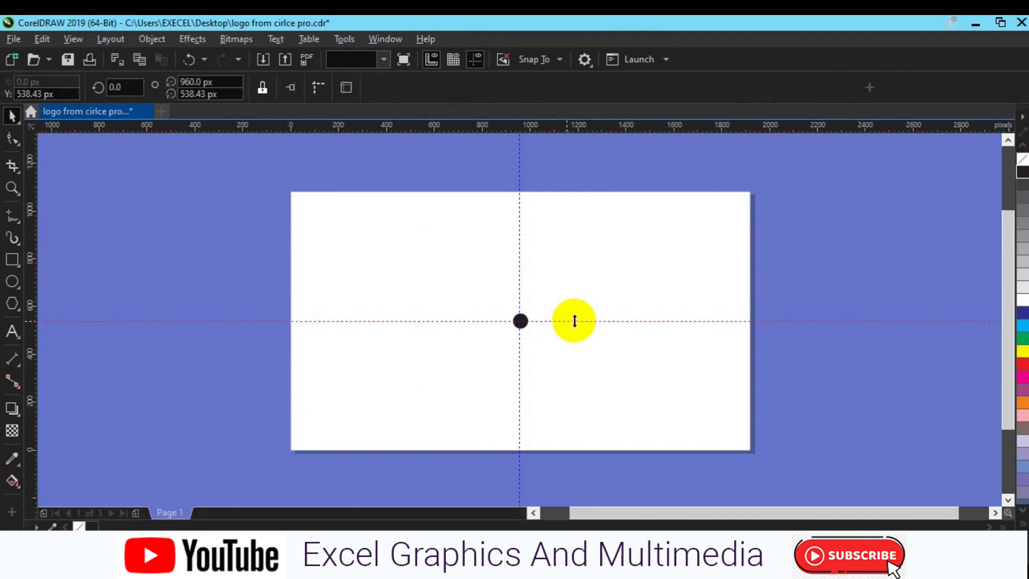
- Move the circle straight up near the page's upper edge and place its rotation center at the intersection of the guidelines
left_click(523, 324)
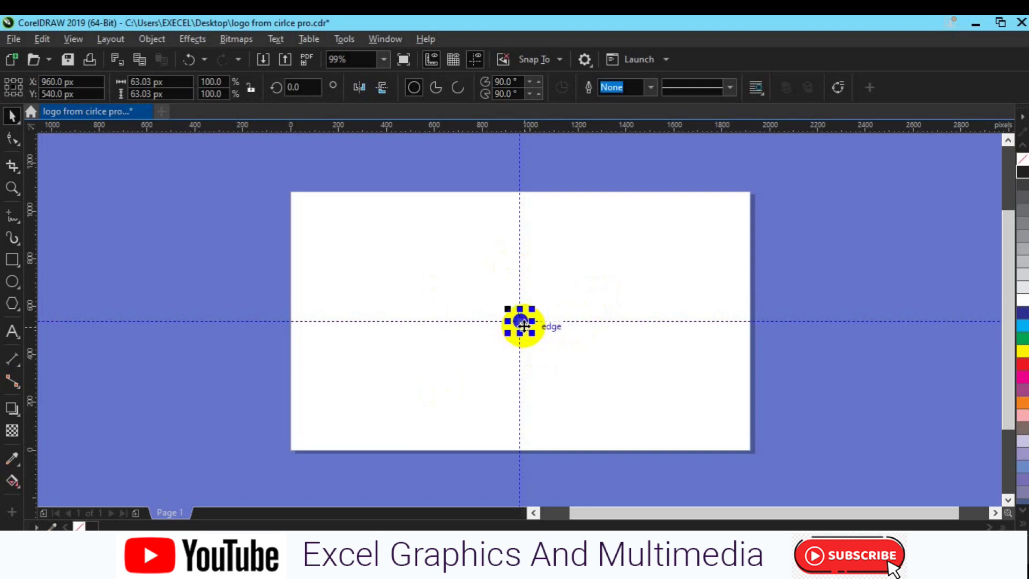
left_click_drag(520, 321, 520, 220)
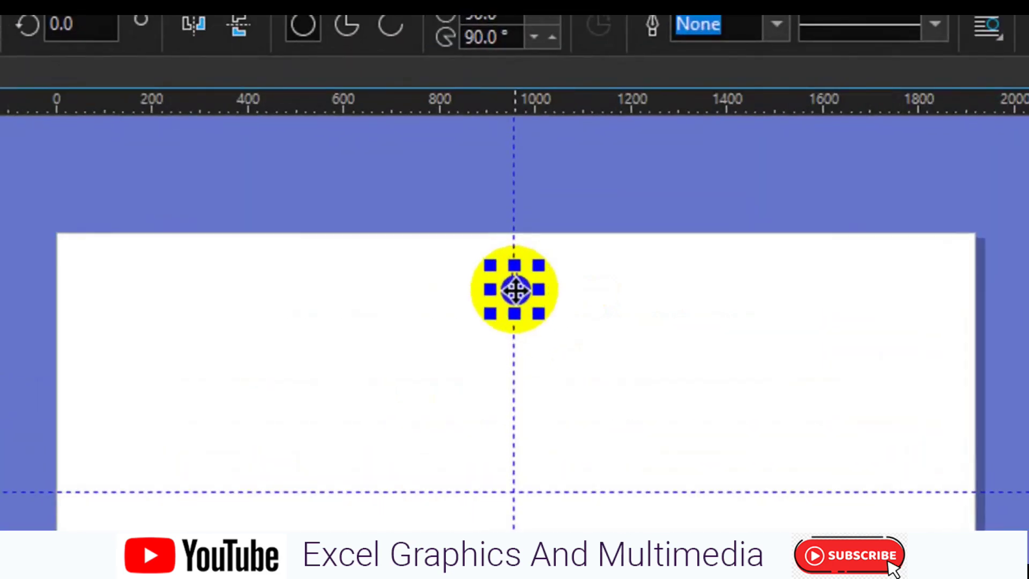
left_click(520, 220)
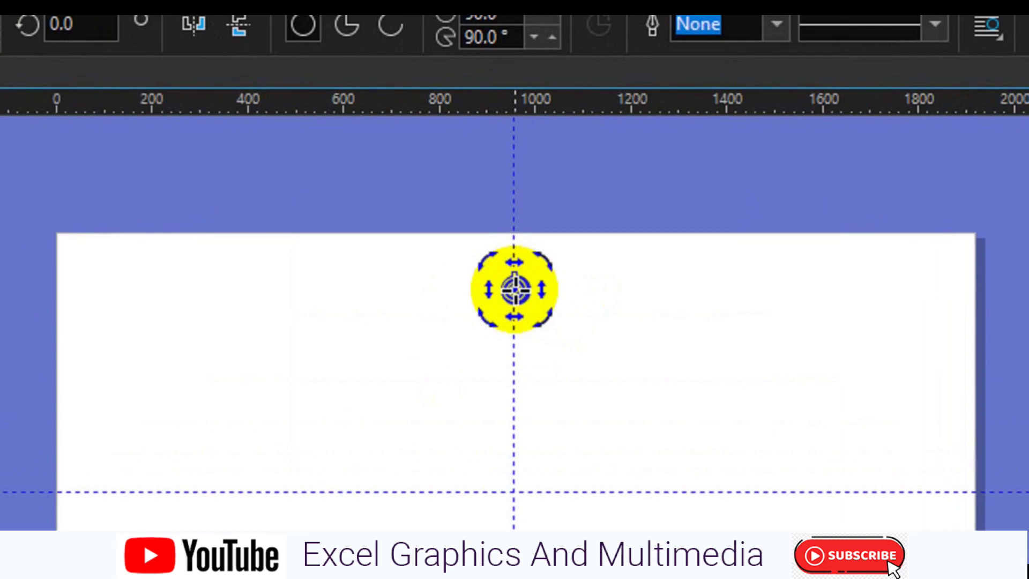
left_click_drag(514, 289, 518, 467)
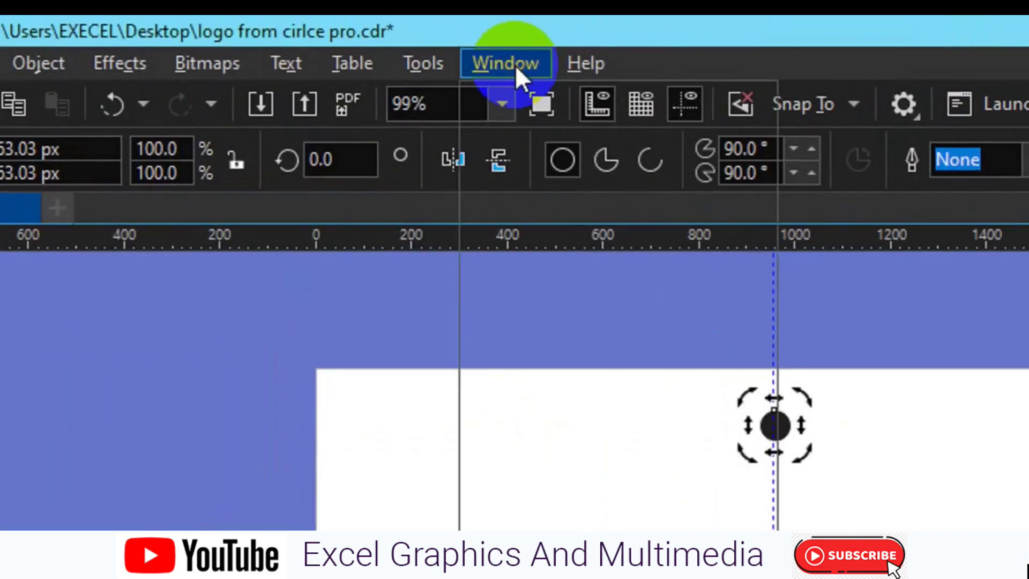
- Open the rotation settings of the Transform docker for the circle
left_click(516, 65)
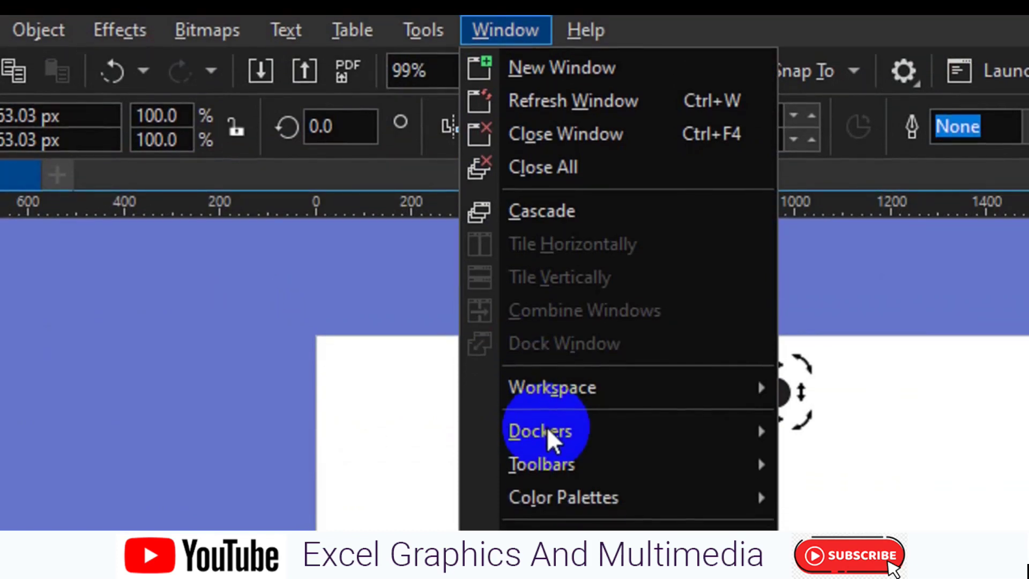
mouse_move(550, 430)
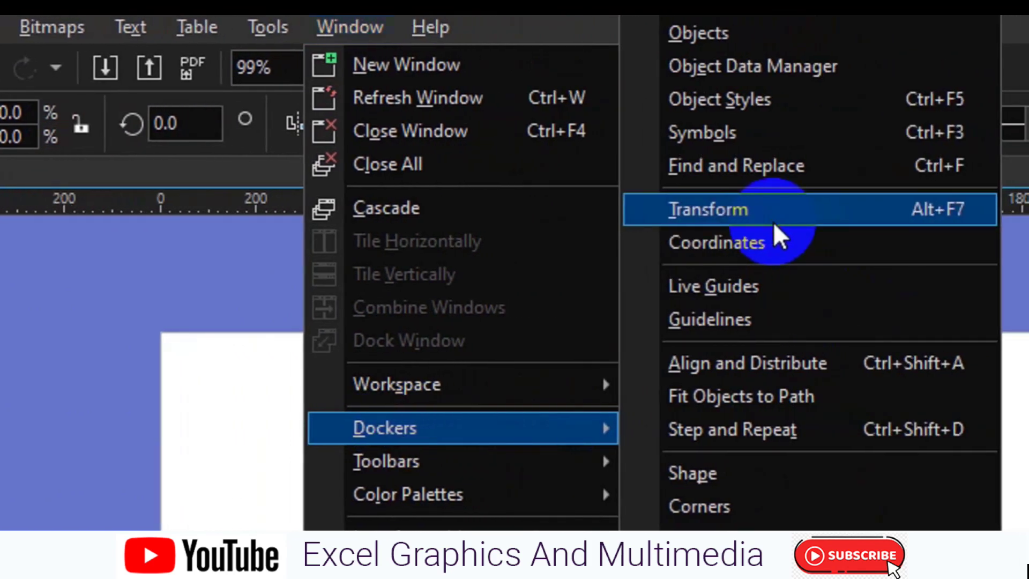
left_click(773, 220)
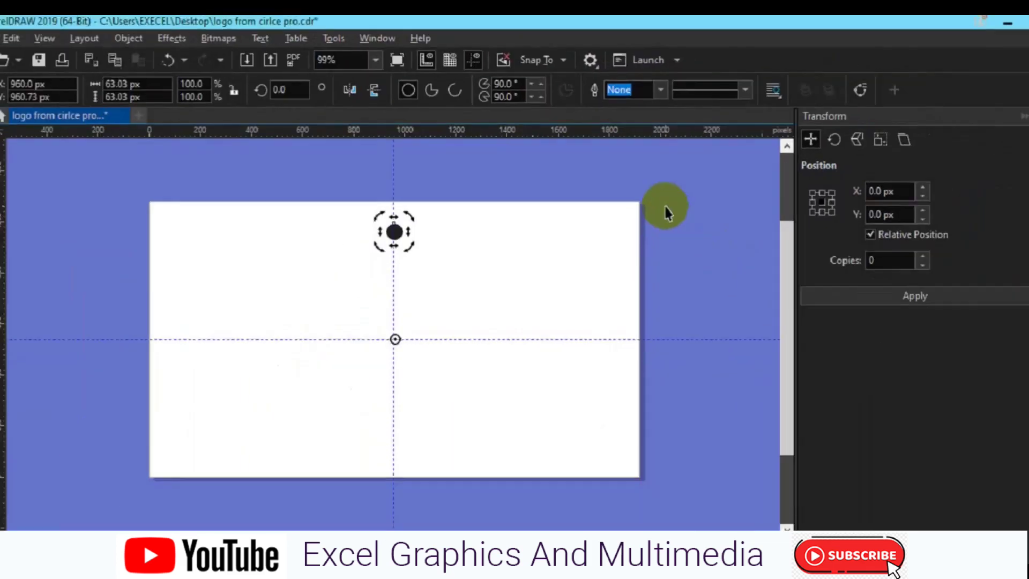
left_click(904, 246)
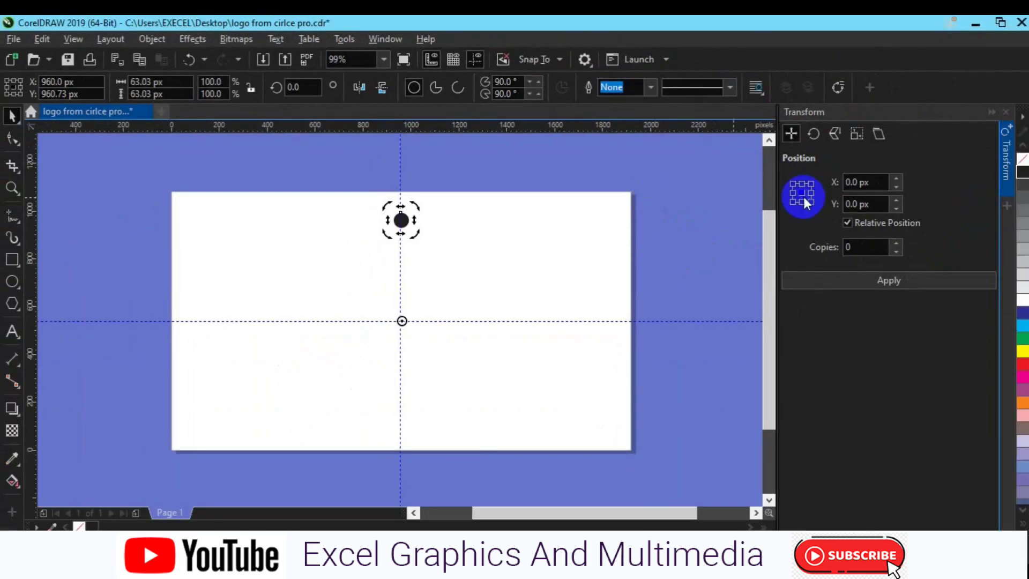
left_click(814, 135)
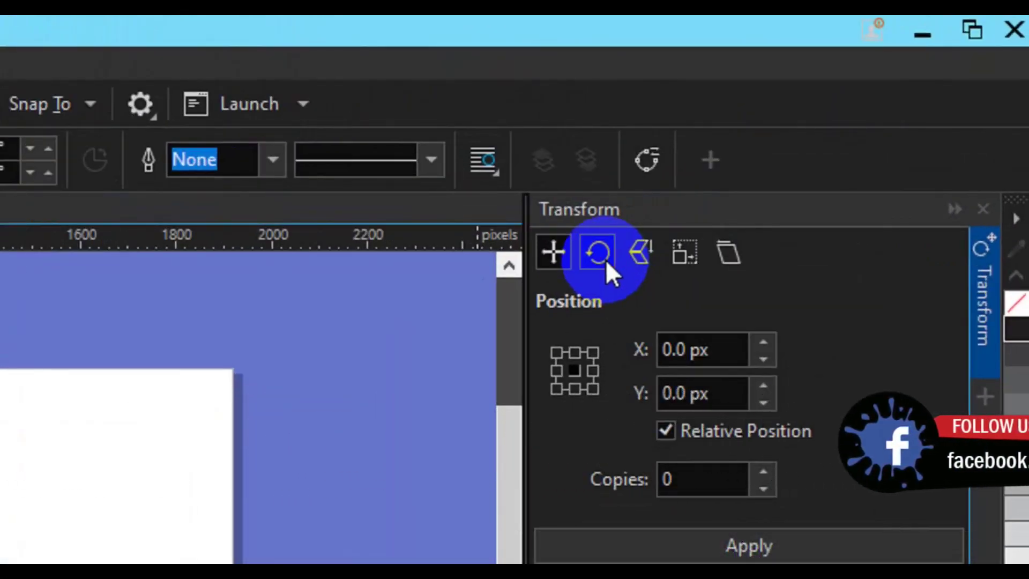
left_click(605, 259)
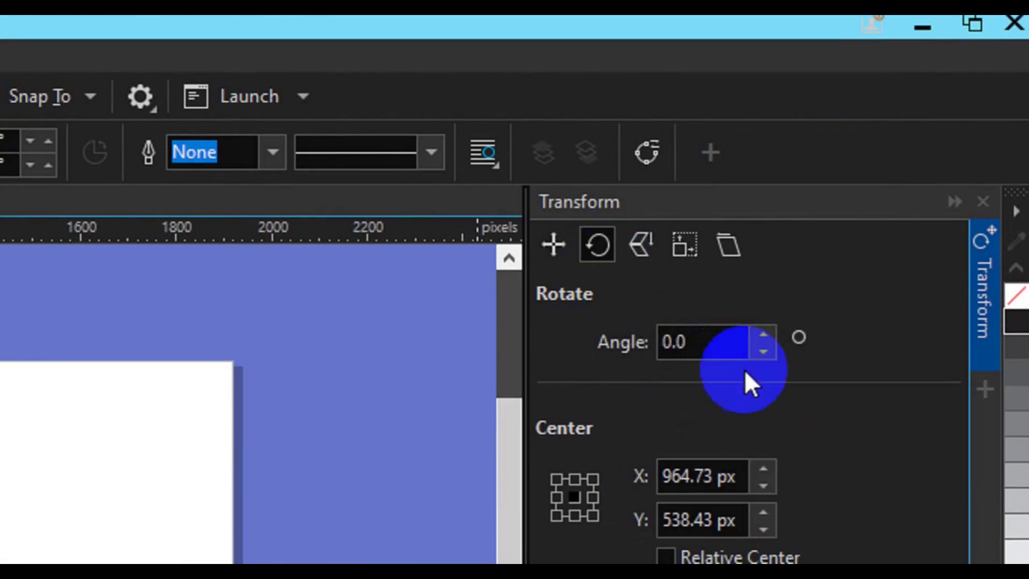
left_click(673, 343)
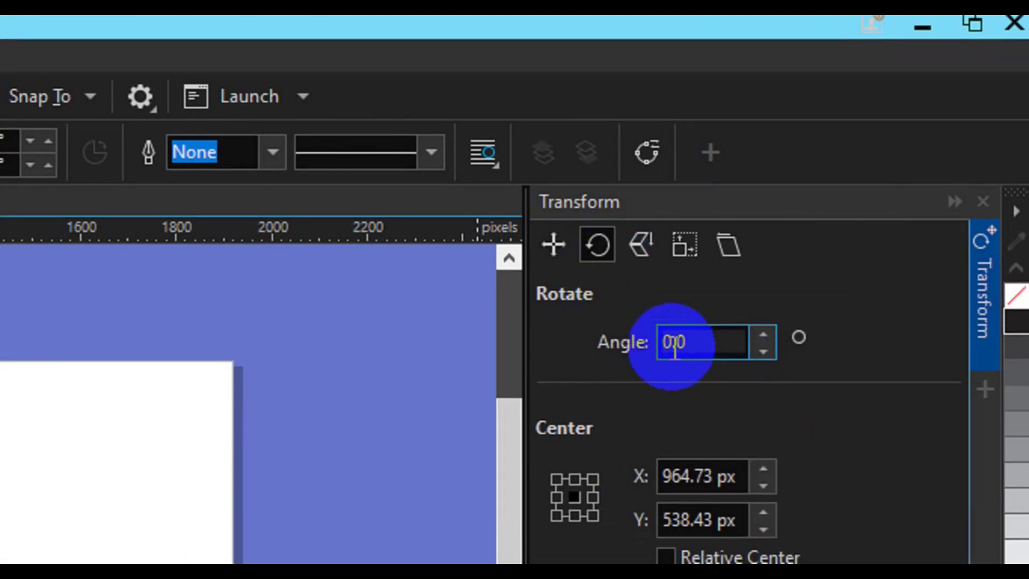
key("BackSpace")
key("BackSpace")
type("24")
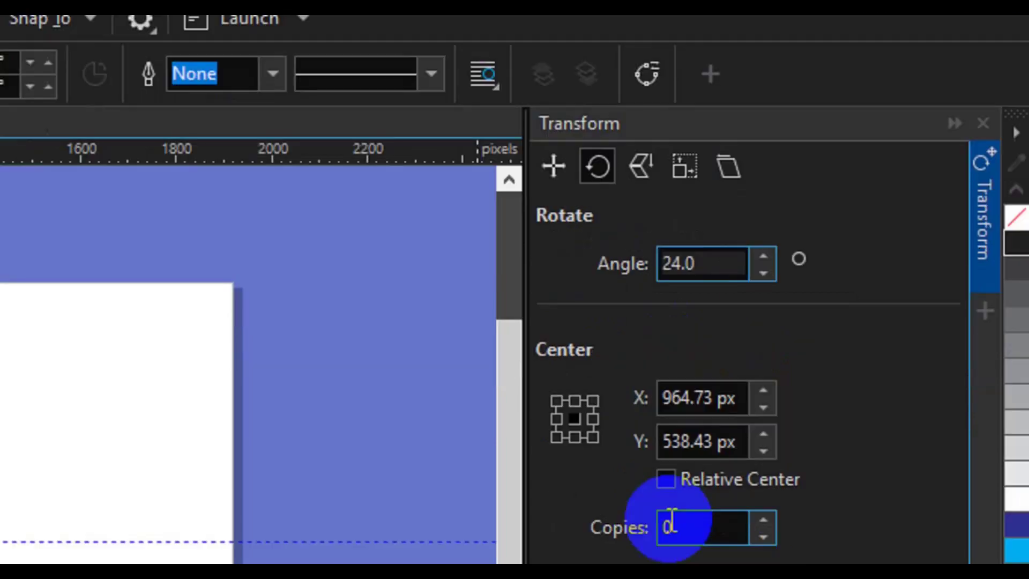
left_click(663, 479)
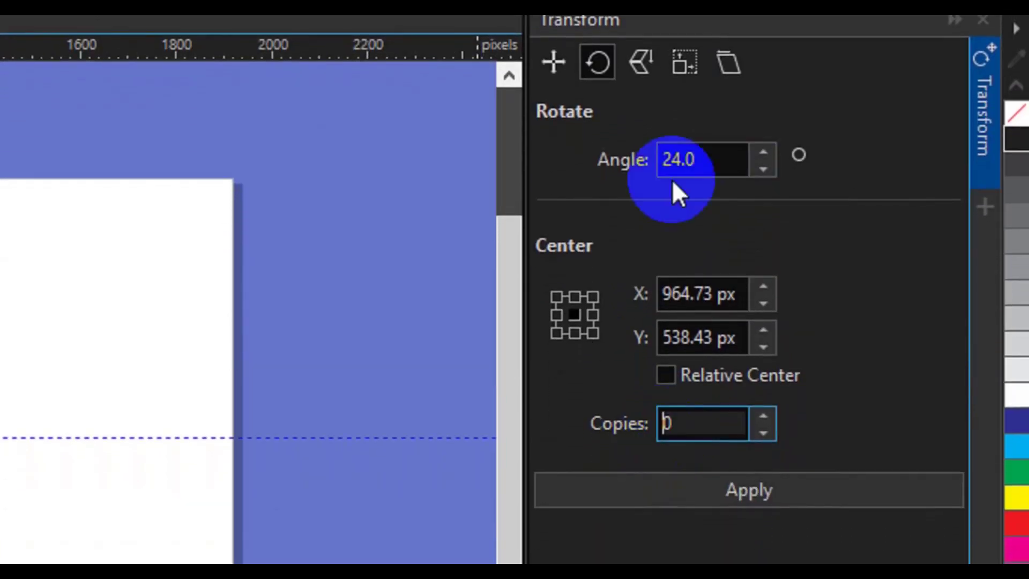
- Create 24 copies of the circle rotated in 15° increments around the guideline intersection, and close the Transform docker
left_click(676, 161)
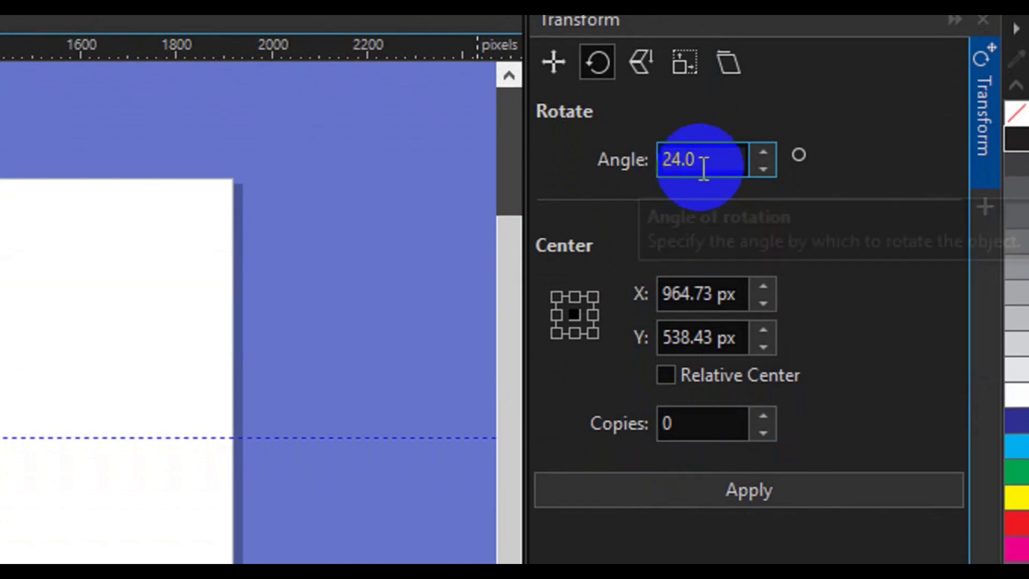
key("BackSpace")
key("BackSpace")
type("15")
left_click(681, 423)
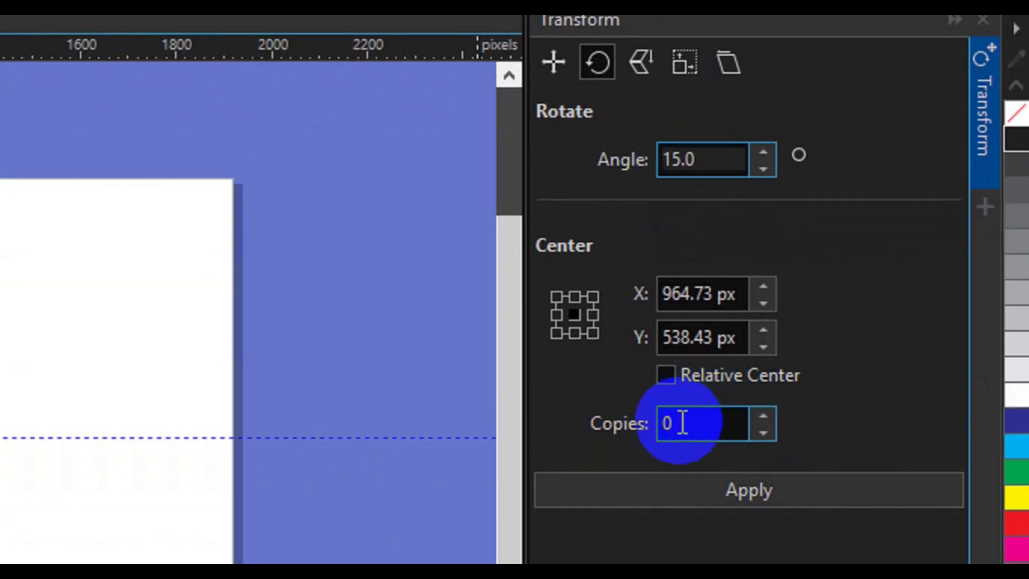
key("BackSpace")
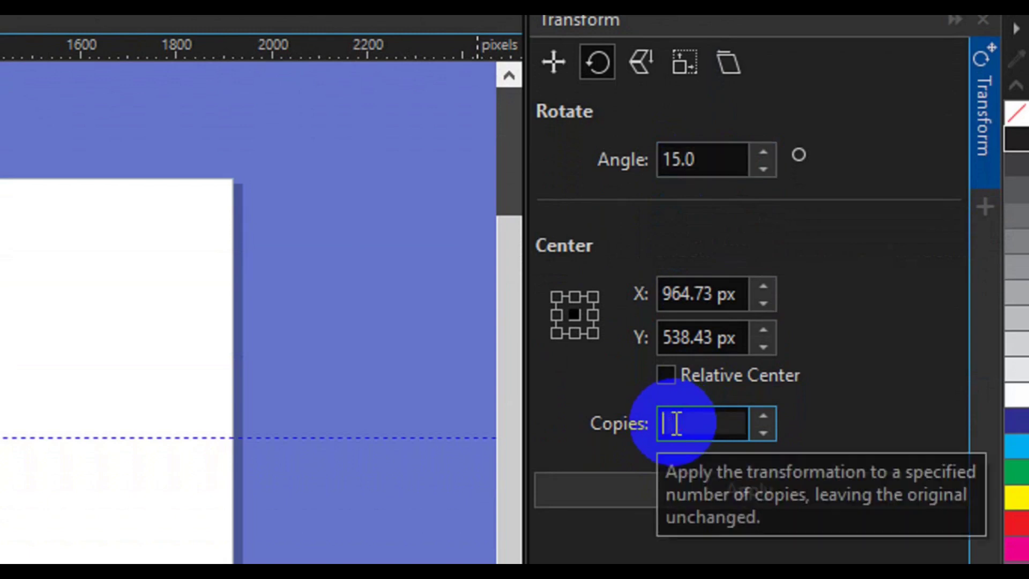
type("24")
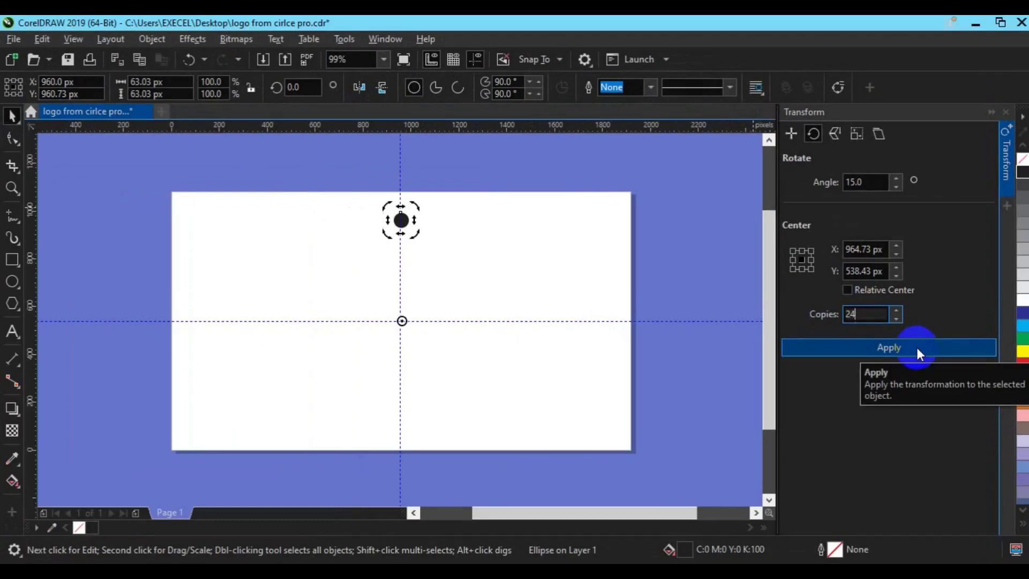
left_click(917, 348)
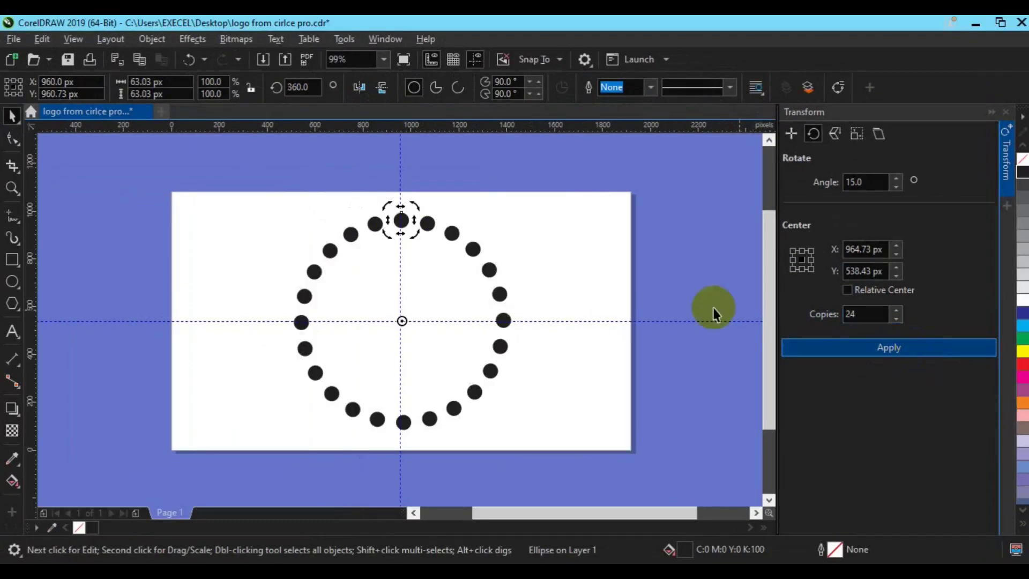
left_click(252, 332)
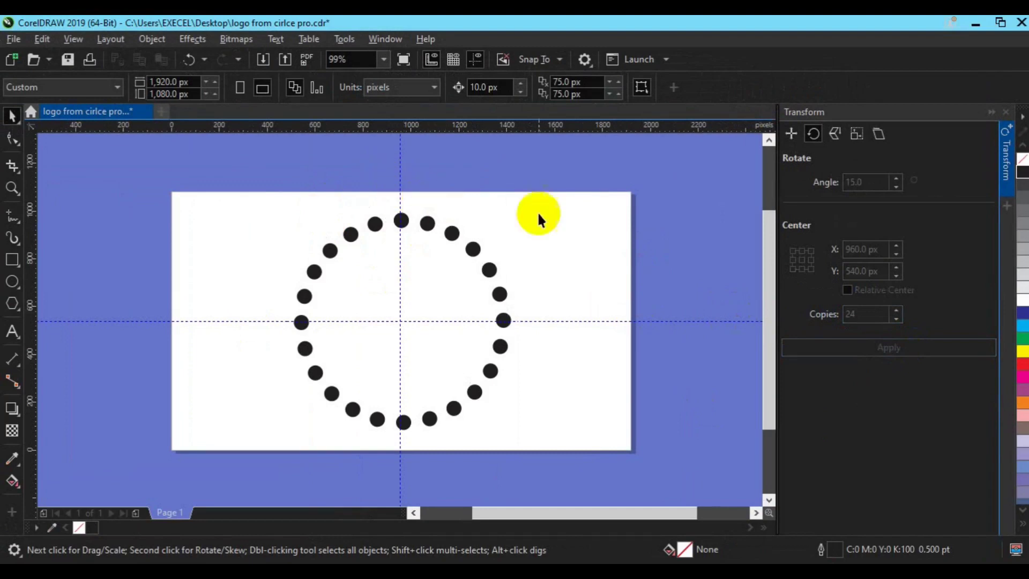
left_click(1006, 193)
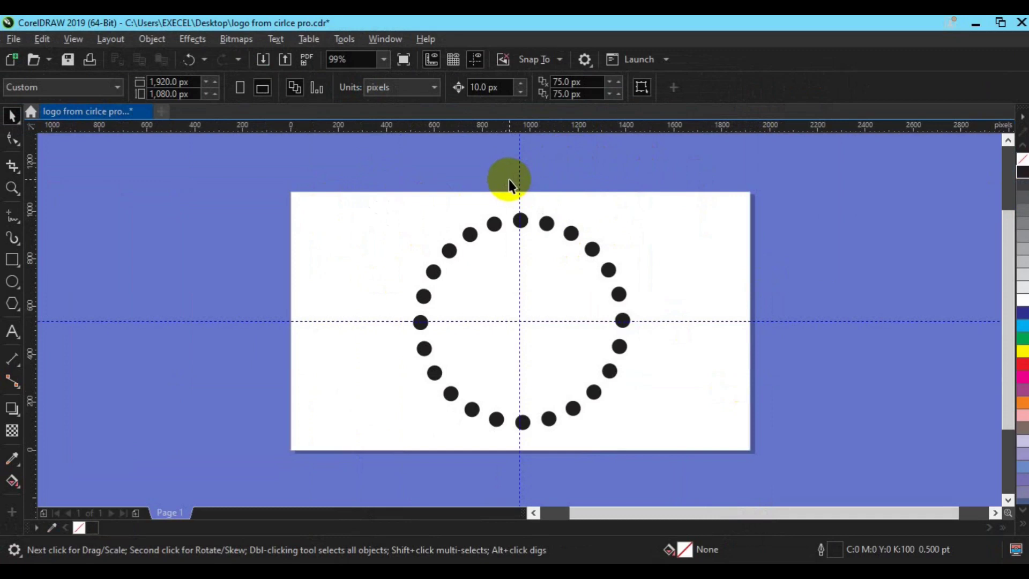
- Recolor the dots in the right half of the ring, including the top and bottom ones, red
left_click_drag(509, 179, 722, 451)
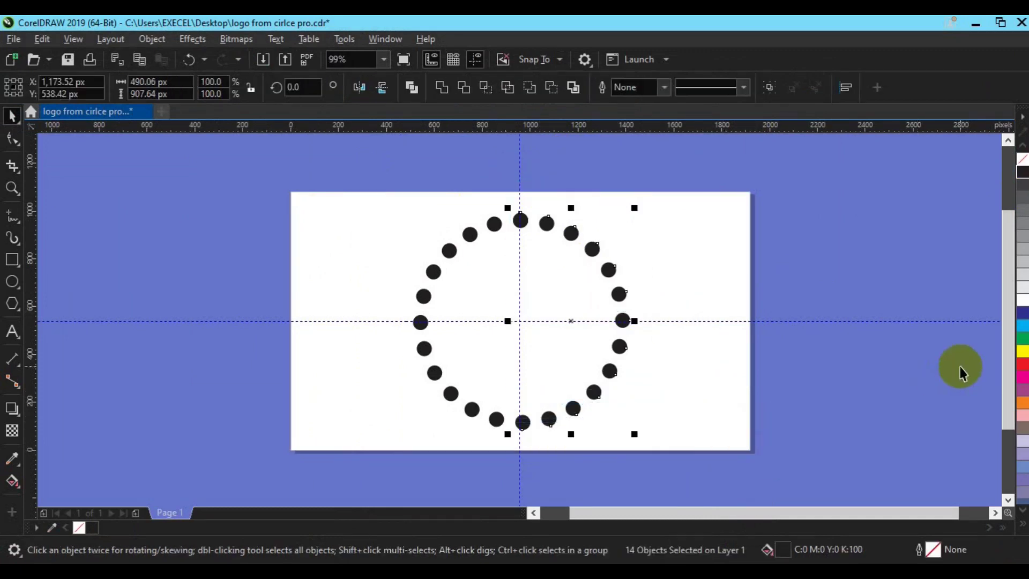
left_click(1023, 364)
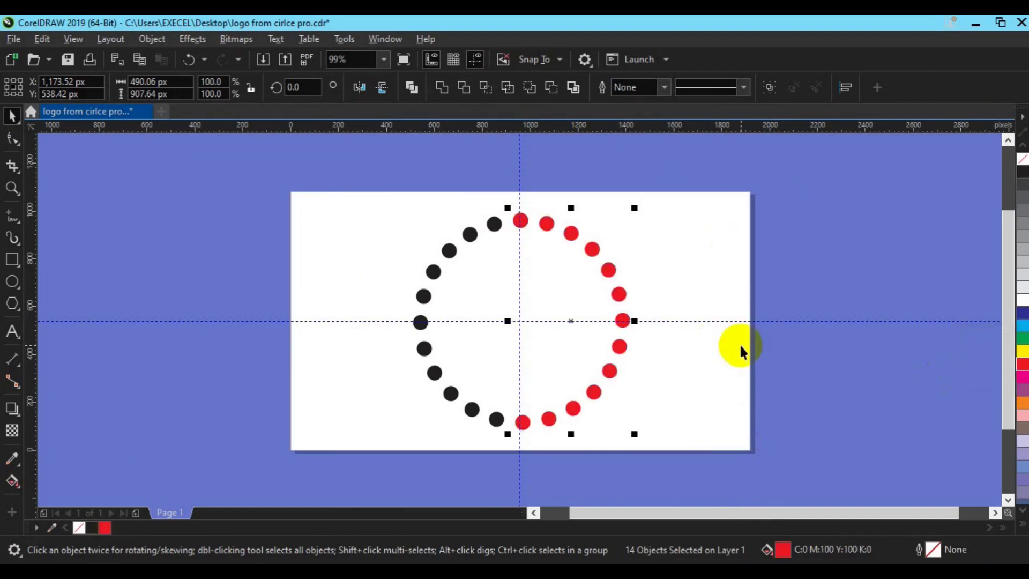
- Select the whole dot ring and create a smaller, slightly rotated duplicate of it inside the original around the same center
left_click_drag(333, 185, 696, 443)
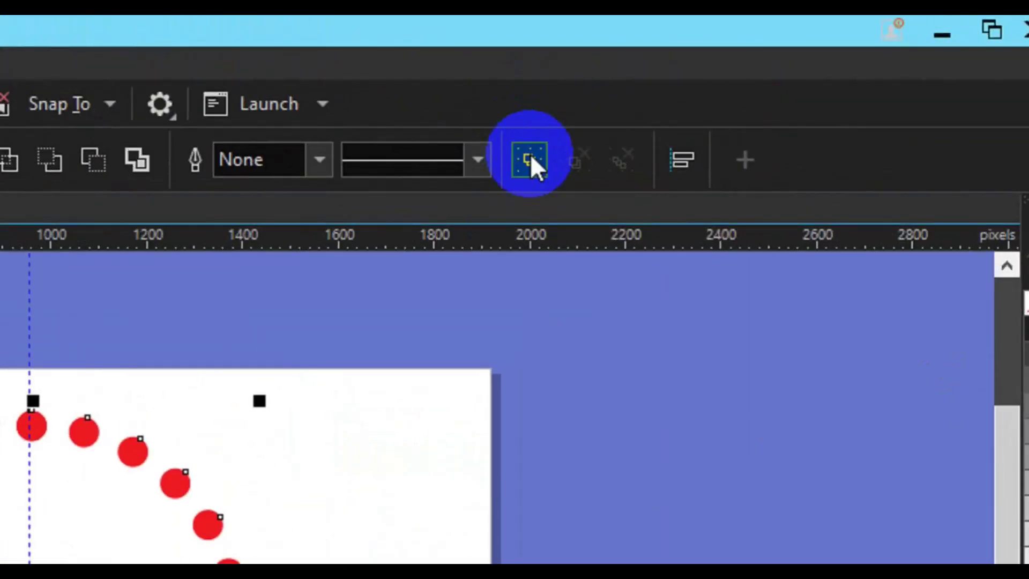
left_click(530, 159)
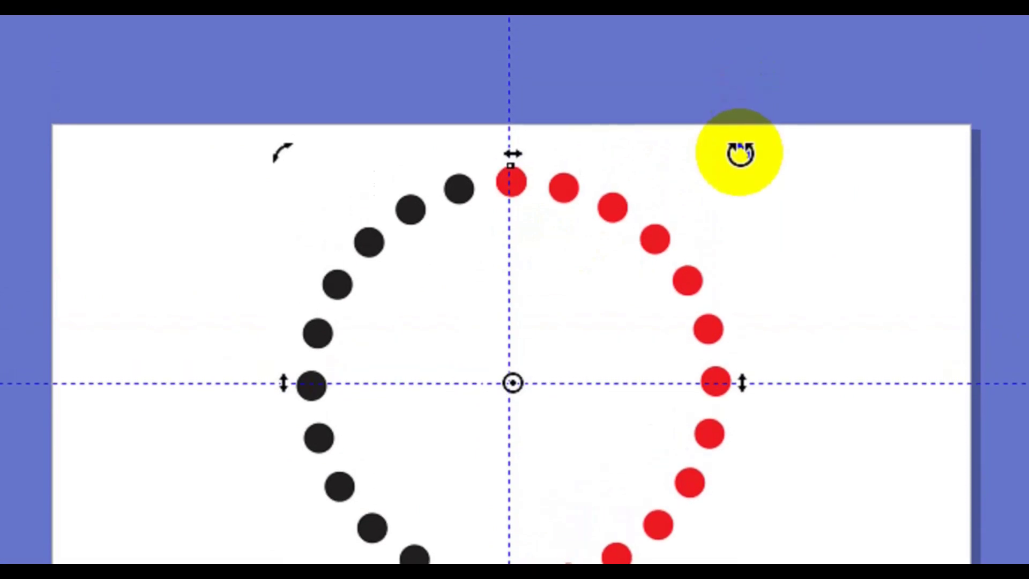
left_click_drag(740, 154, 756, 255)
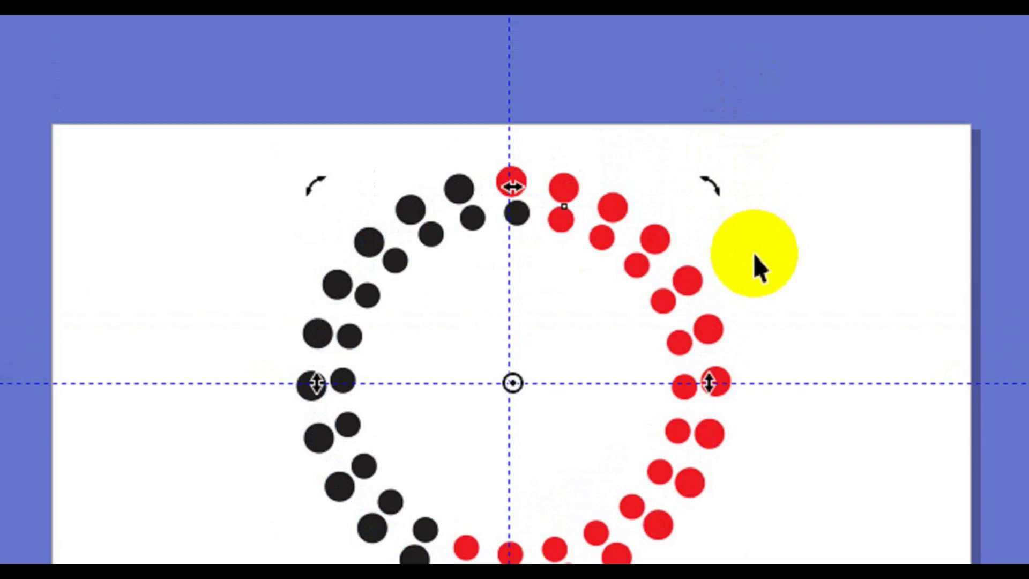
- Repeat the scaled, slightly rotated ring duplication until concentric dot rings fill the circle to its center
key("ctrl+r")
key("ctrl+r")
key("ctrl+r")
key("ctrl+r")
key("ctrl+r")
key("ctrl+r")
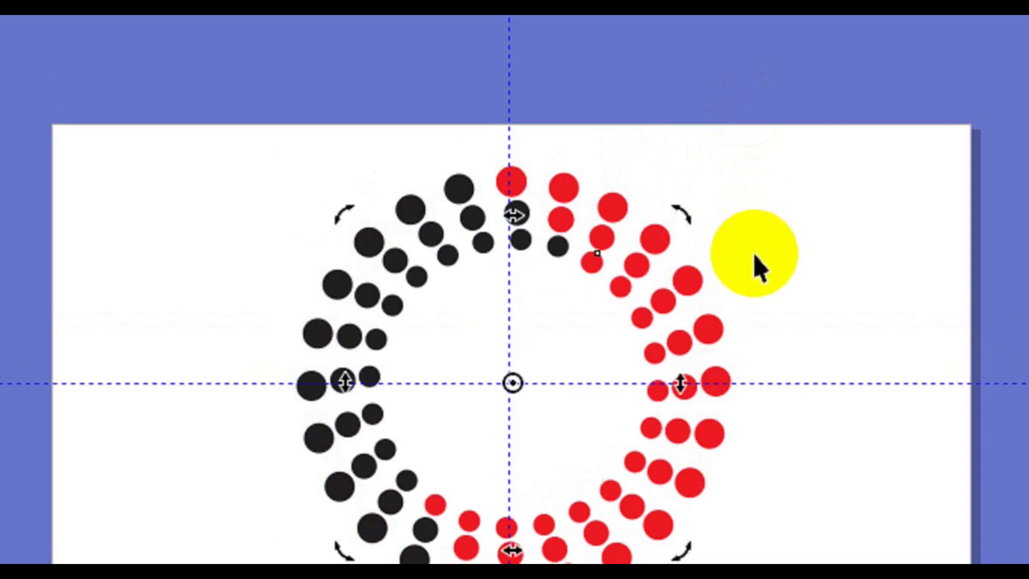
key("ctrl+r")
key("ctrl+r")
key("ctrl+r")
key("ctrl+r")
key("ctrl+r")
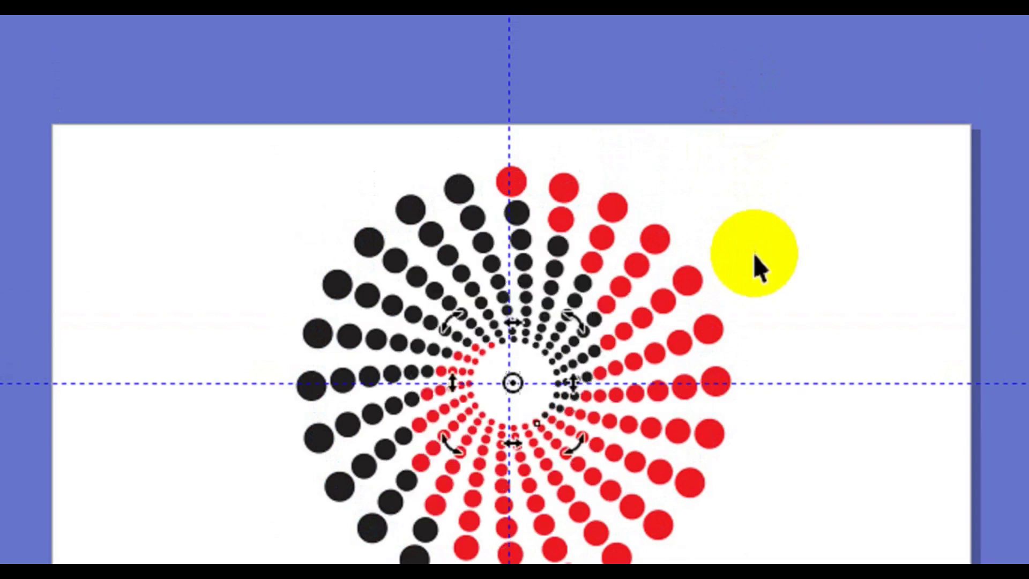
key("ctrl+r")
key("ctrl+r")
key("ctrl+r")
key("ctrl+r")
key("ctrl+r")
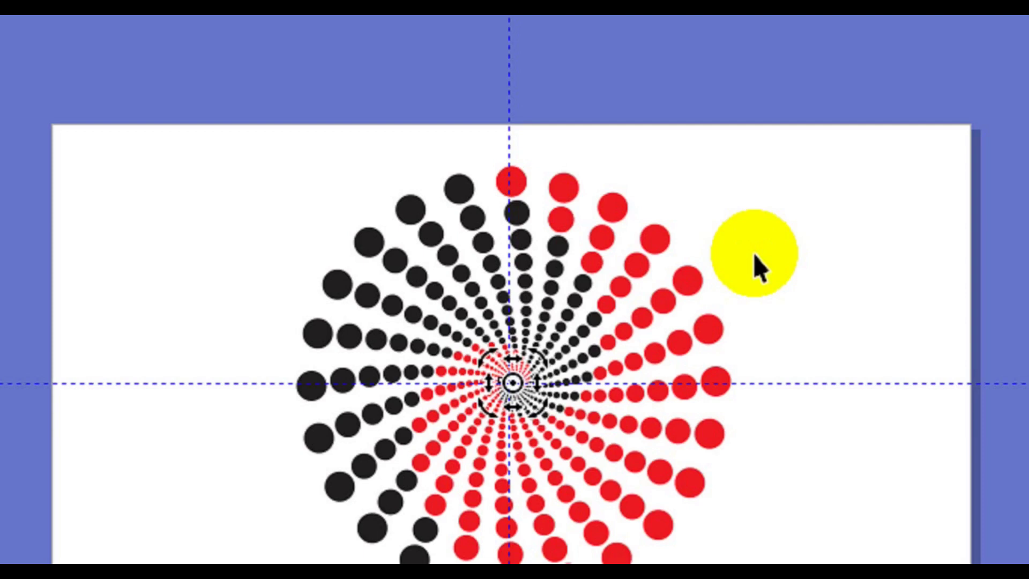
- Undo all the inner ring duplicates, back to the single outer dot ring
key("ctrl+z")
key("ctrl+z")
key("ctrl+z")
key("ctrl+z")
key("ctrl+z")
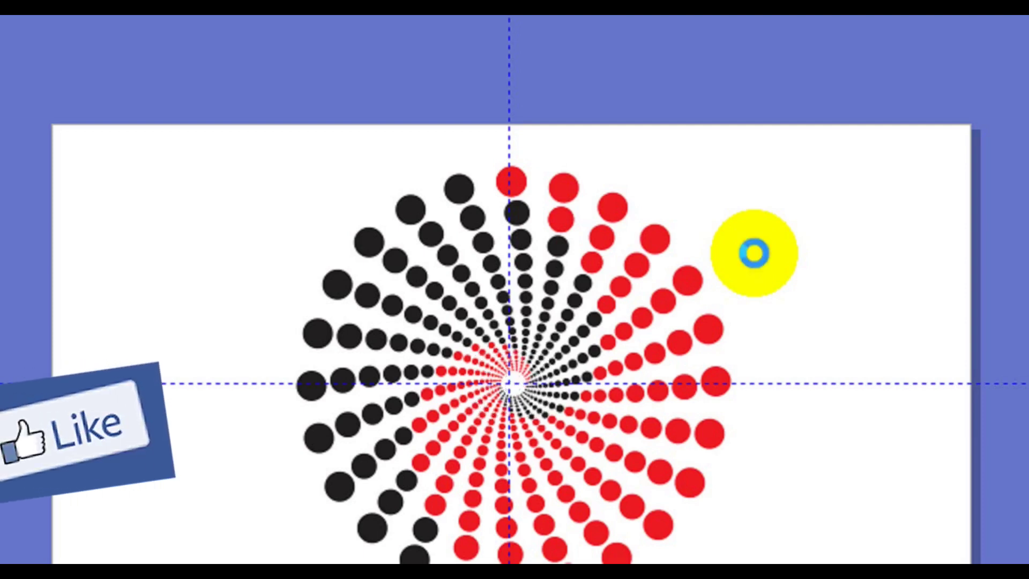
key("ctrl+z")
key("ctrl+z")
key("ctrl+z")
key("ctrl+z")
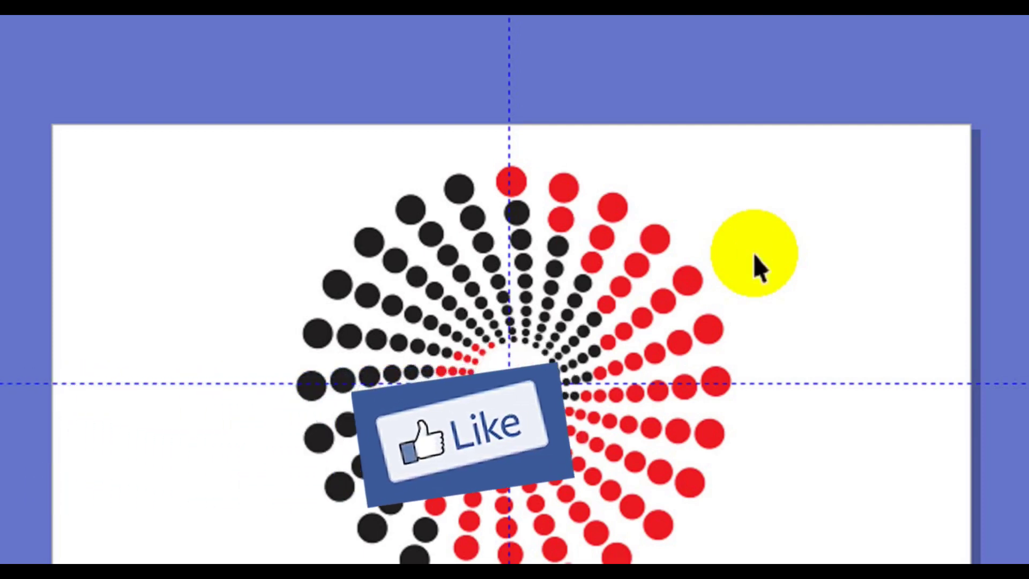
key("ctrl+z")
key("ctrl+z")
key("ctrl+z")
key("ctrl+z")
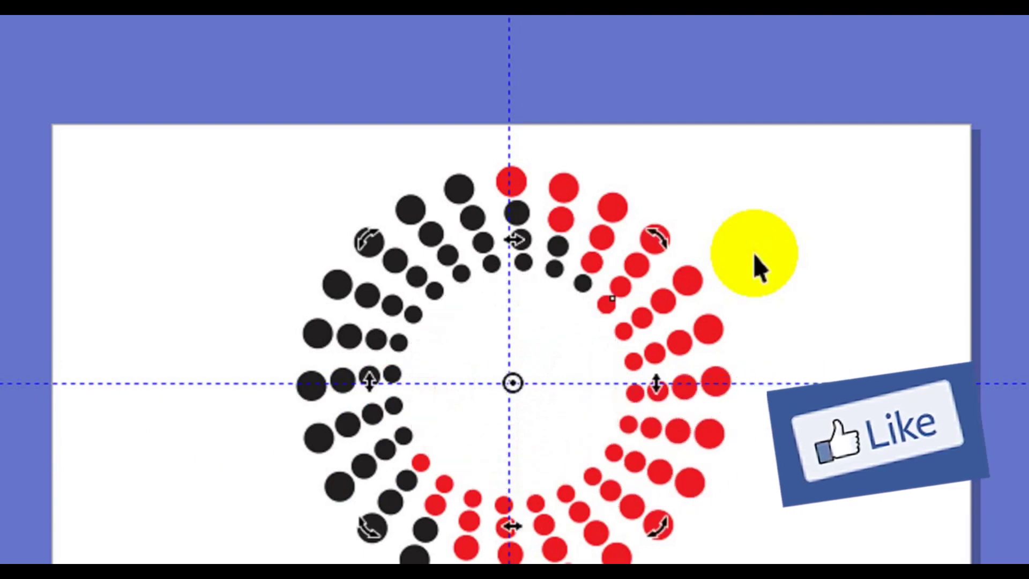
key("ctrl+z")
key("ctrl+z")
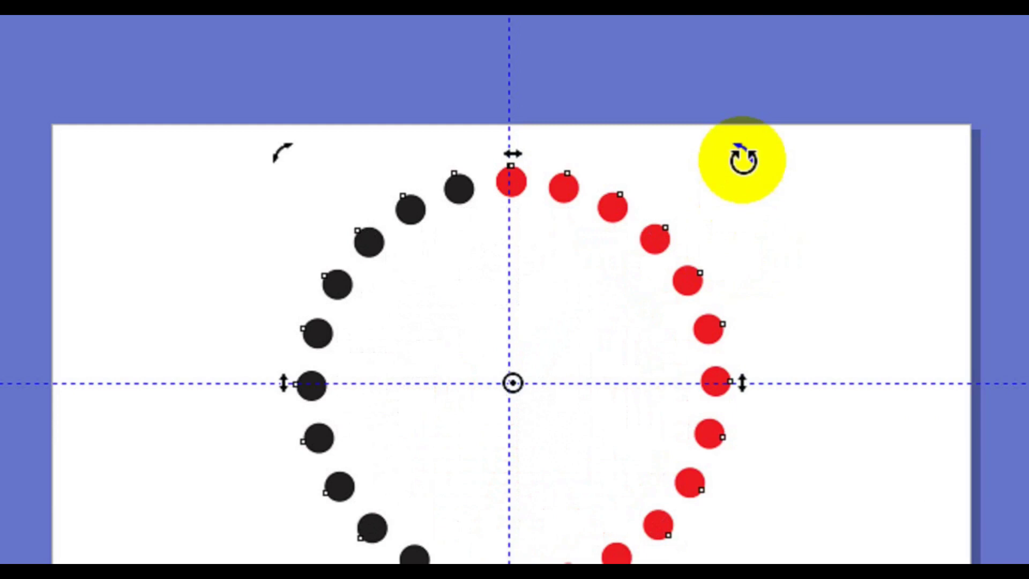
- Duplicate the outer ring smaller and rotated so its dots sit between the originals, and repeat this inward until a spiral fills the center
left_click_drag(743, 160, 769, 279)
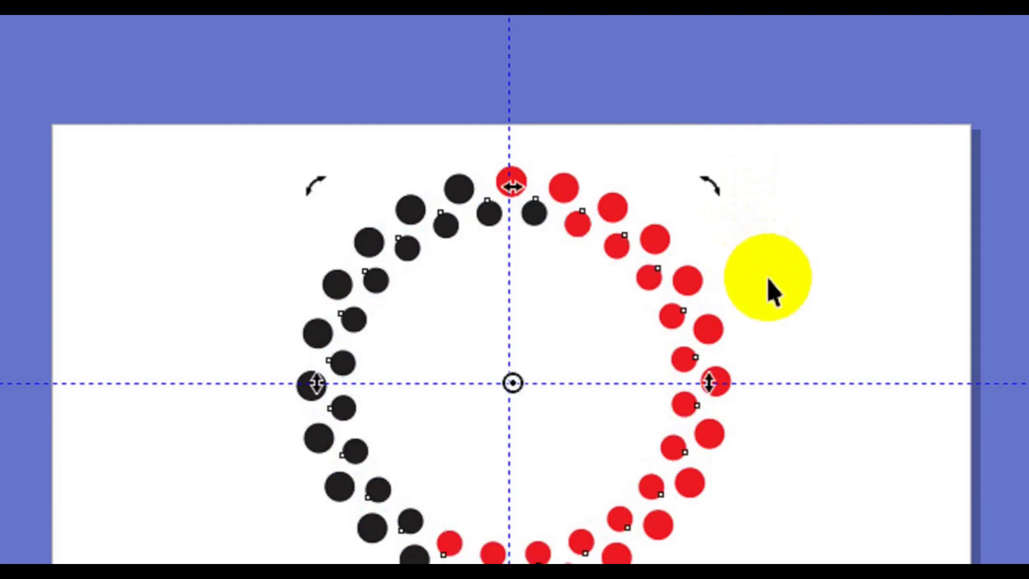
key("ctrl+r")
key("ctrl+r")
key("ctrl+r")
key("ctrl+r")
key("ctrl+r")
key("ctrl+r")
key("ctrl+r")
key("ctrl+r")
key("ctrl+r")
key("ctrl+r")
key("ctrl+r")
key("ctrl+r")
key("ctrl+r")
key("ctrl+r")
key("ctrl+r")
key("ctrl+r")
key("ctrl+r")
key("ctrl+r")
key("ctrl+r")
key("ctrl+r")
key("ctrl+r")
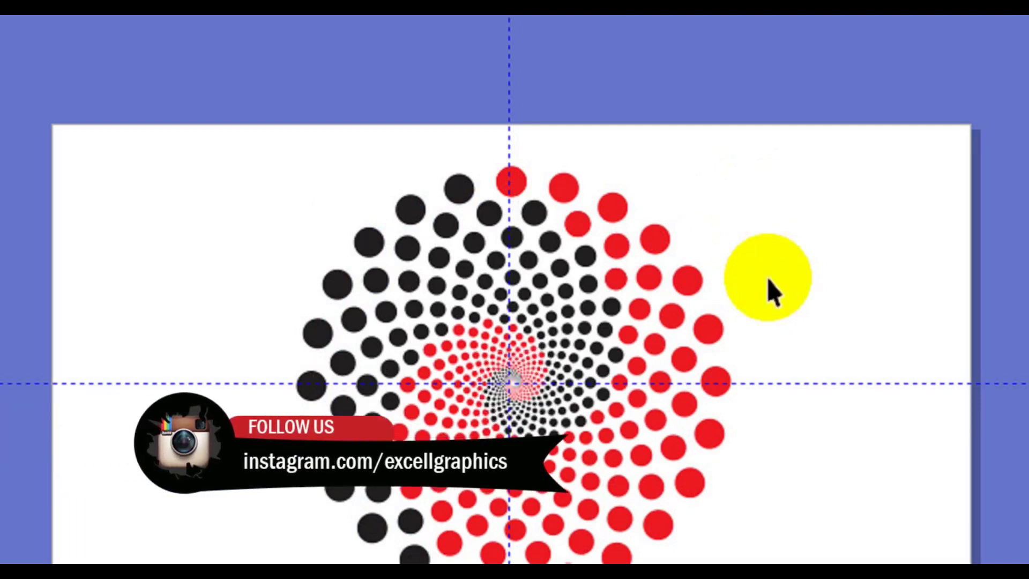
key("ctrl+r")
key("ctrl+r")
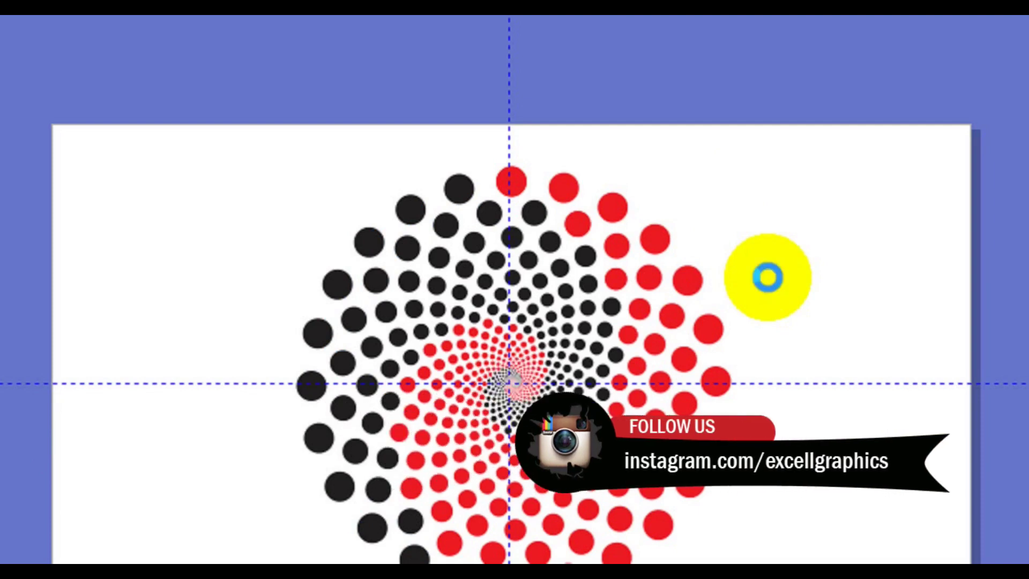
- Select all the dots of the spiral and group them into one object
key("space")
key("space")
key("ctrl+d")
key("less")
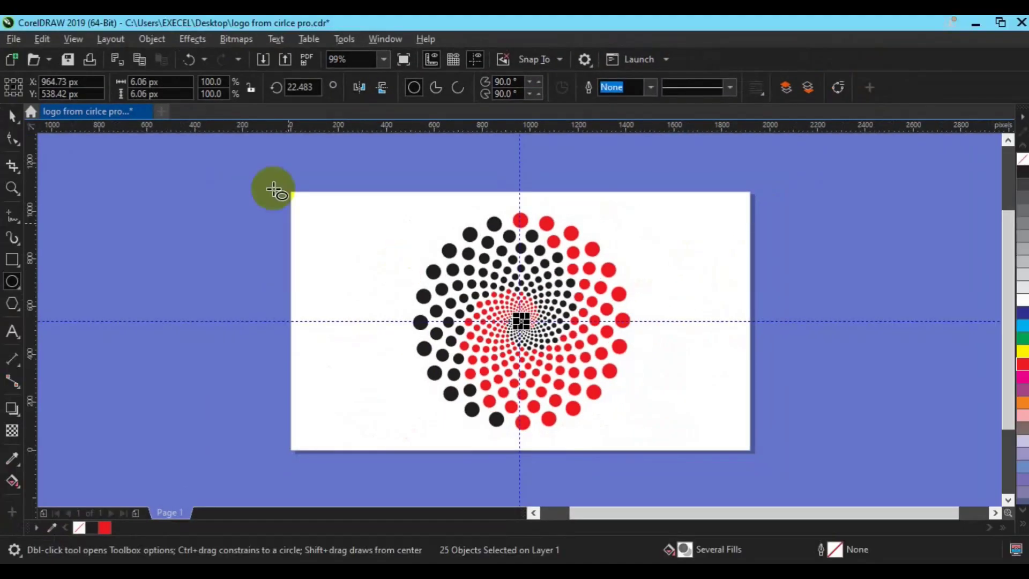
left_click(21, 115)
left_click(199, 281)
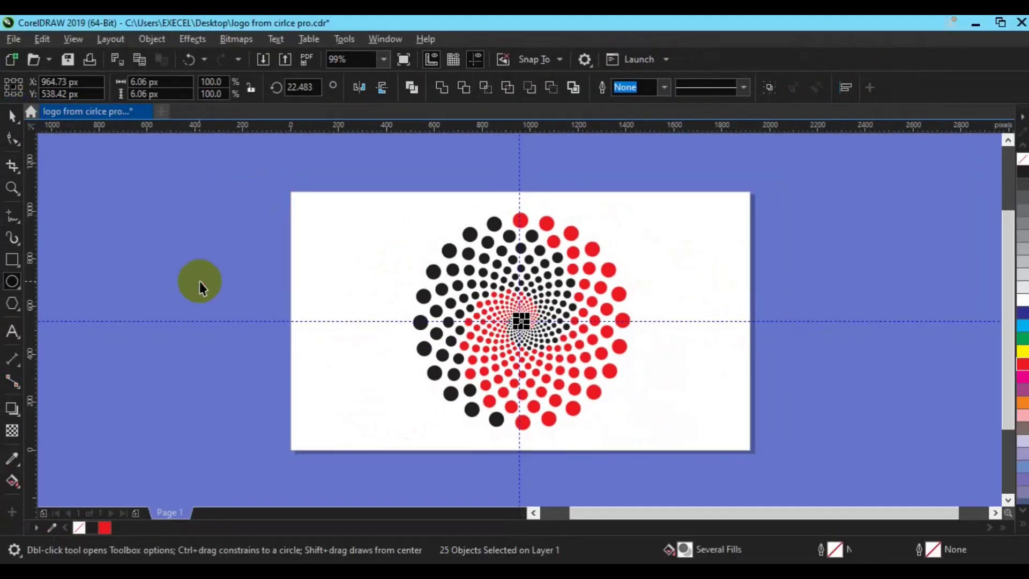
left_click(232, 159)
left_click_drag(231, 152, 735, 498)
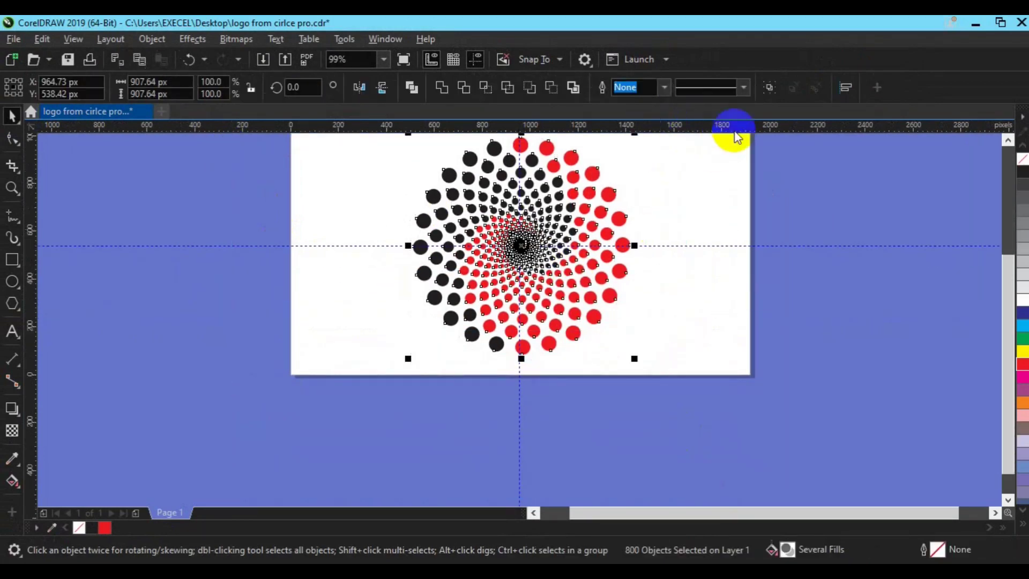
left_click(770, 95)
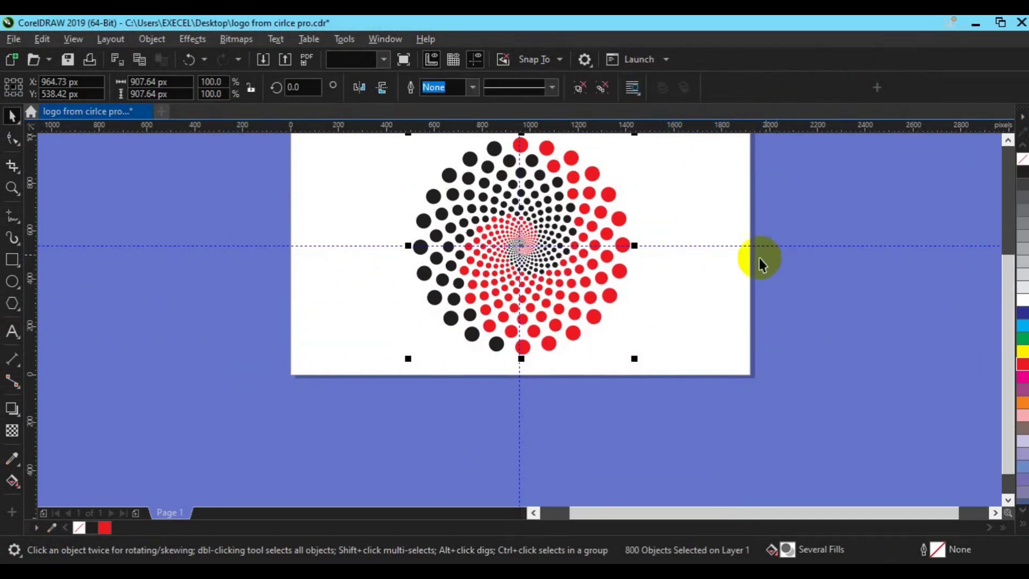
- Delete the horizontal and vertical guidelines crossing at the spiral's center
left_click(723, 246)
right_click(723, 247)
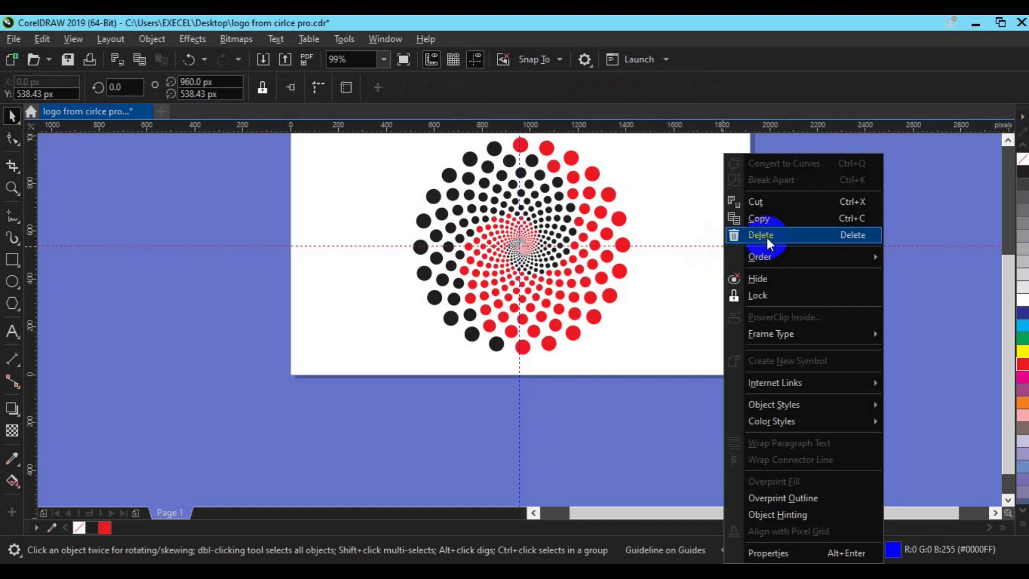
left_click(767, 237)
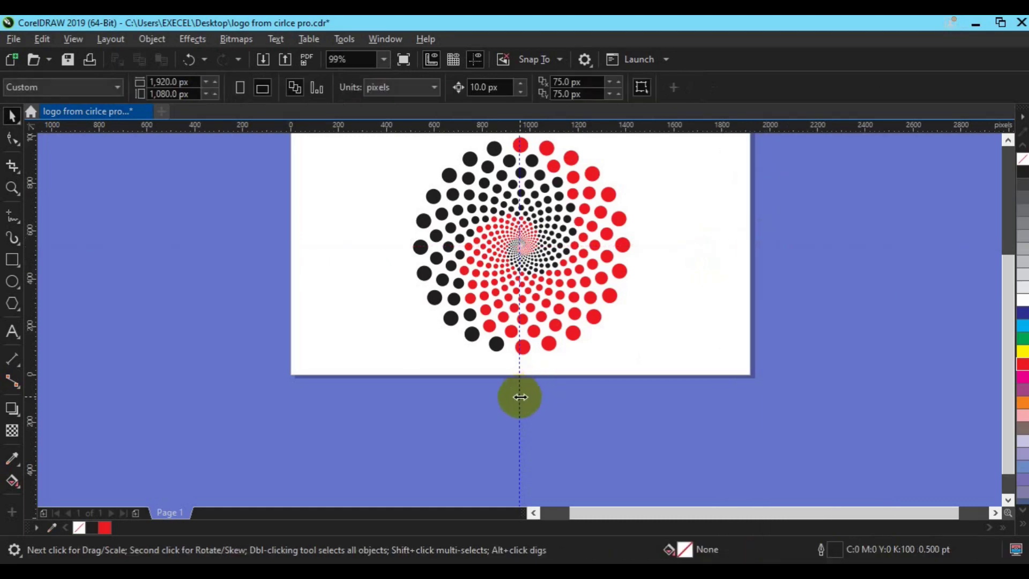
right_click(519, 396)
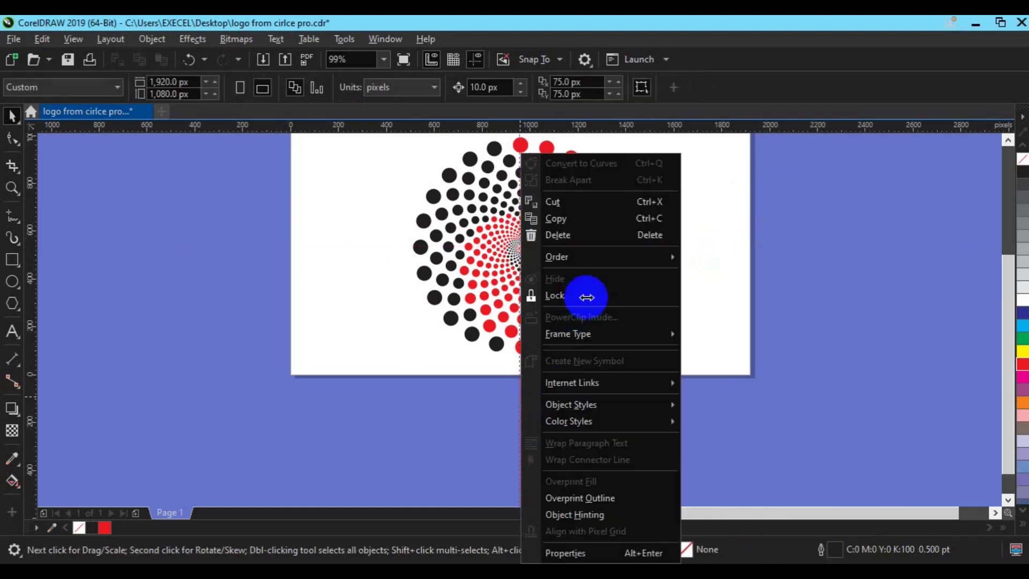
left_click(578, 237)
- Scale the grouped dot spiral down to about 616 px wide, move it to the right half of the page, and deselect it
left_click(572, 281)
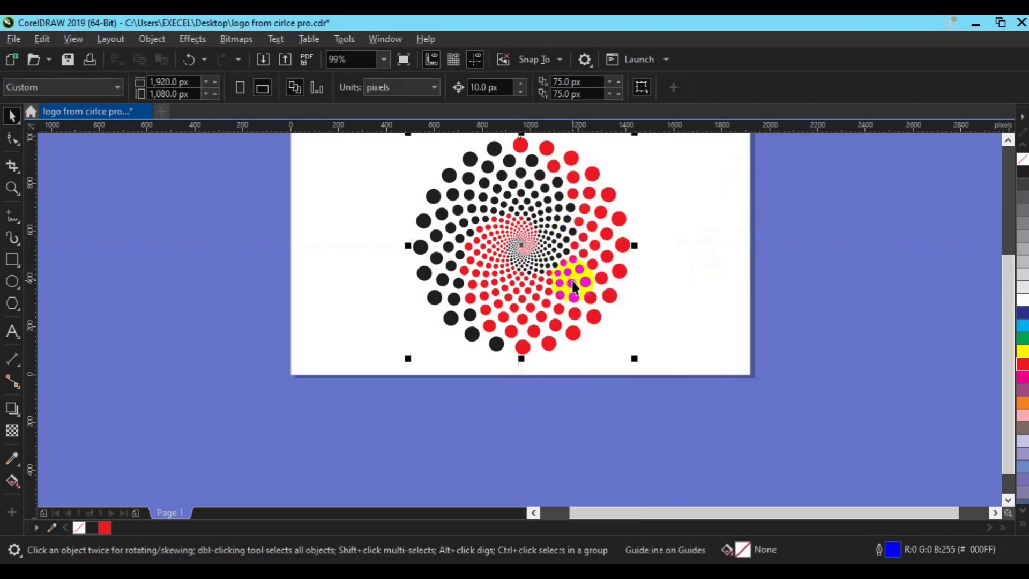
left_click_drag(635, 360, 599, 321)
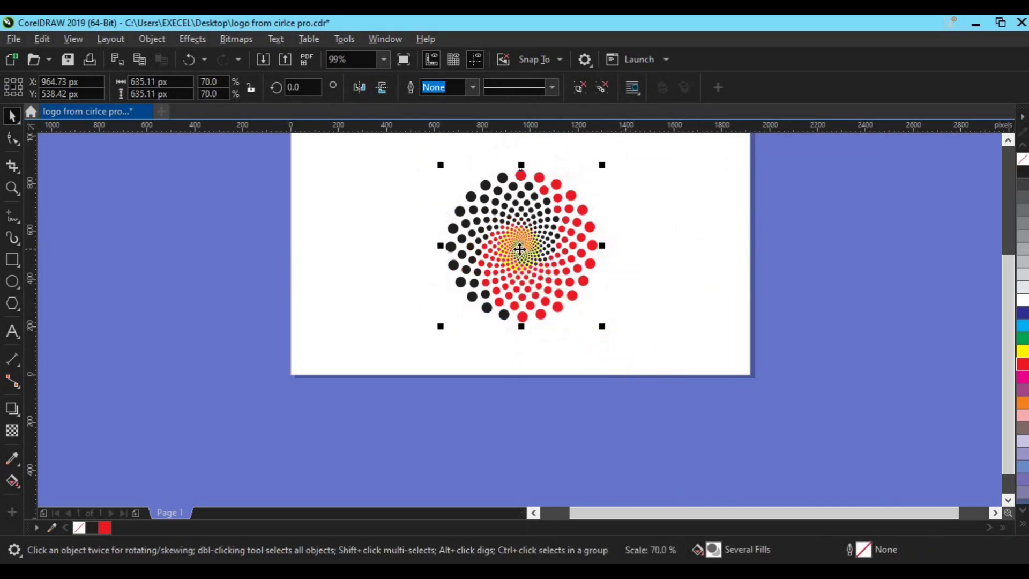
left_click_drag(561, 255, 689, 287)
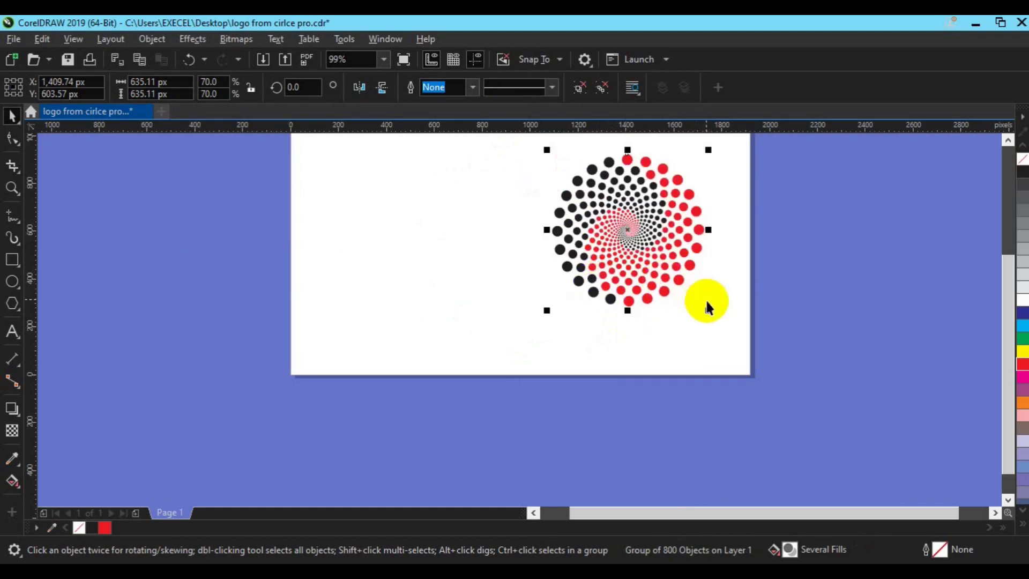
left_click_drag(707, 308, 706, 308)
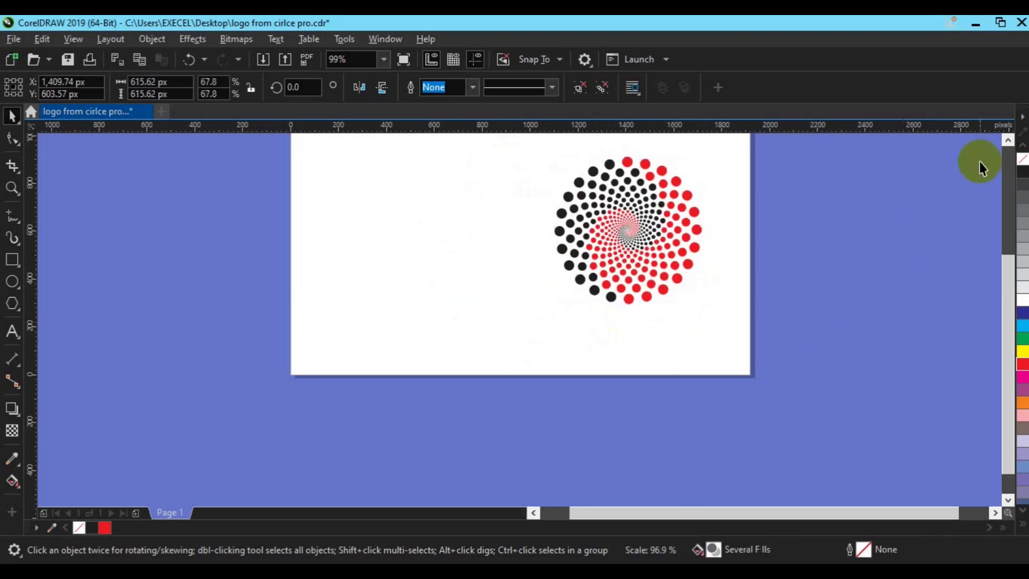
left_click(1008, 141)
left_click(862, 254)
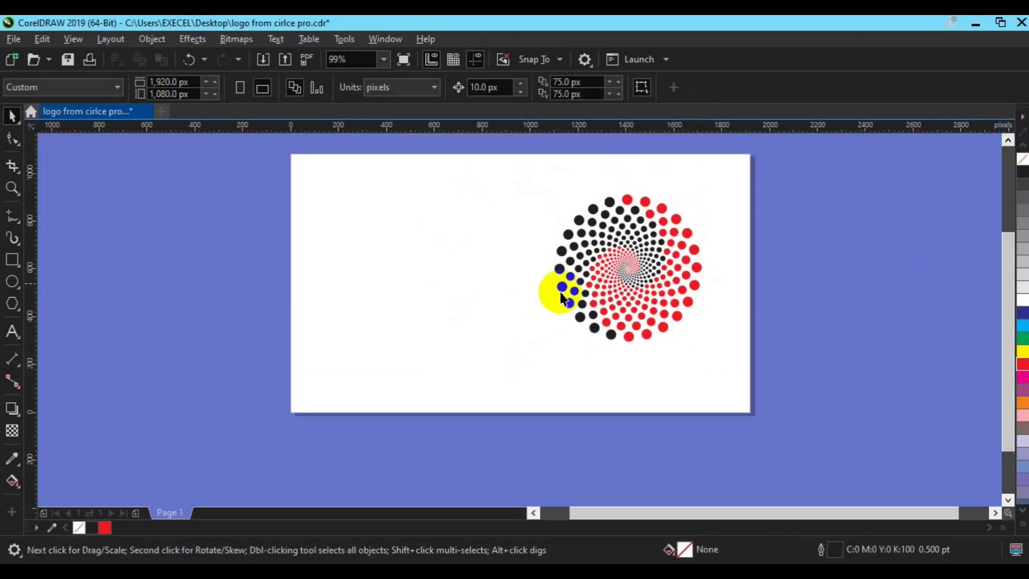